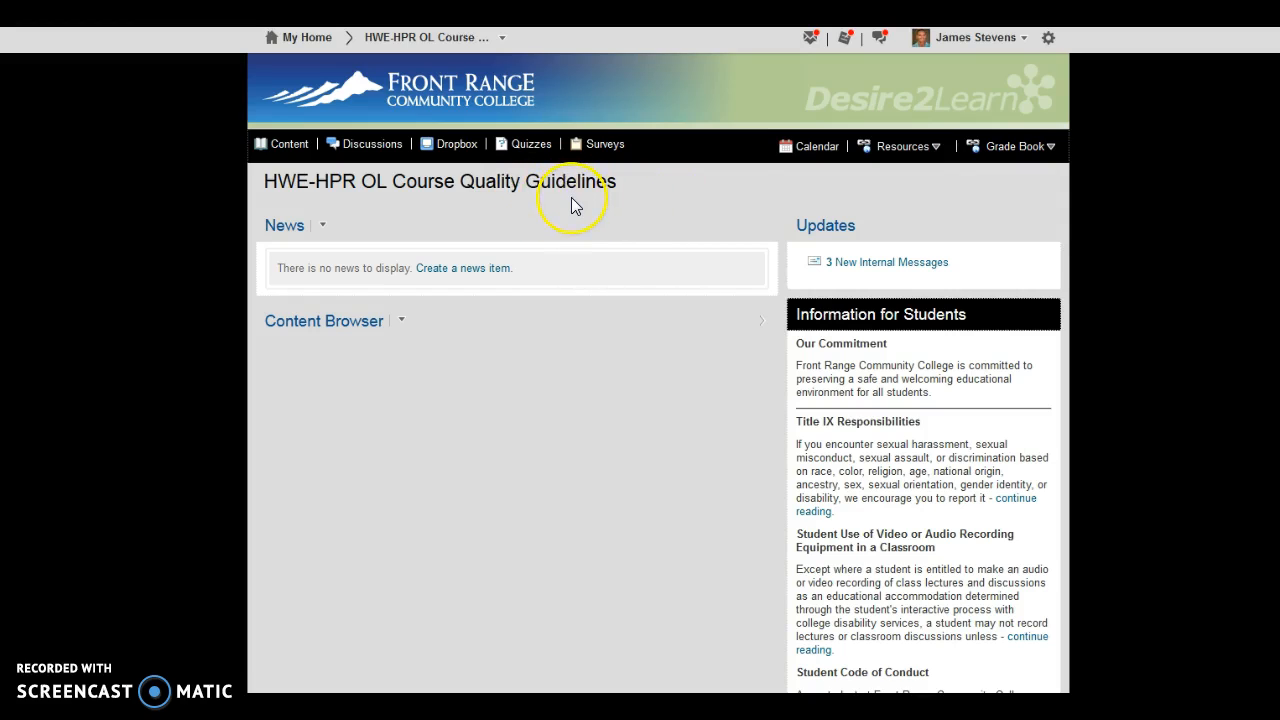
Step: Open the course content and examine the Getting Started module's welcome text and attached documents
left_click(605, 144)
left_click(289, 148)
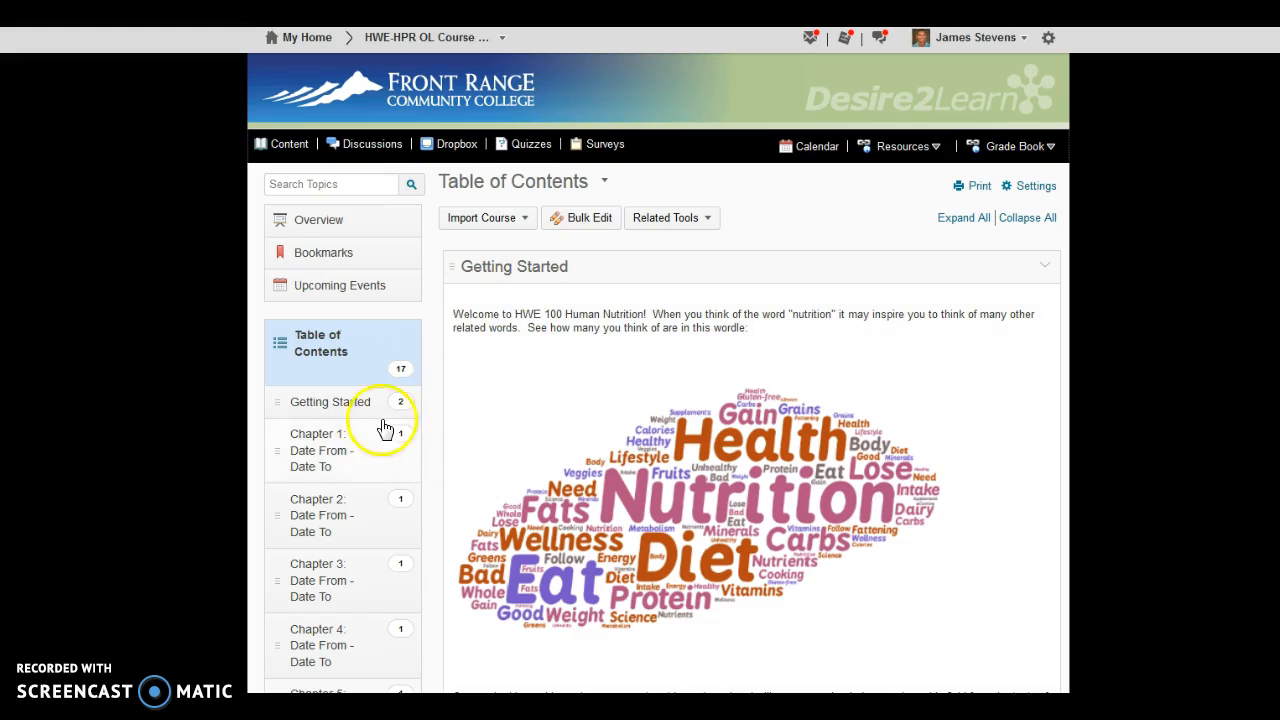
left_click(329, 402)
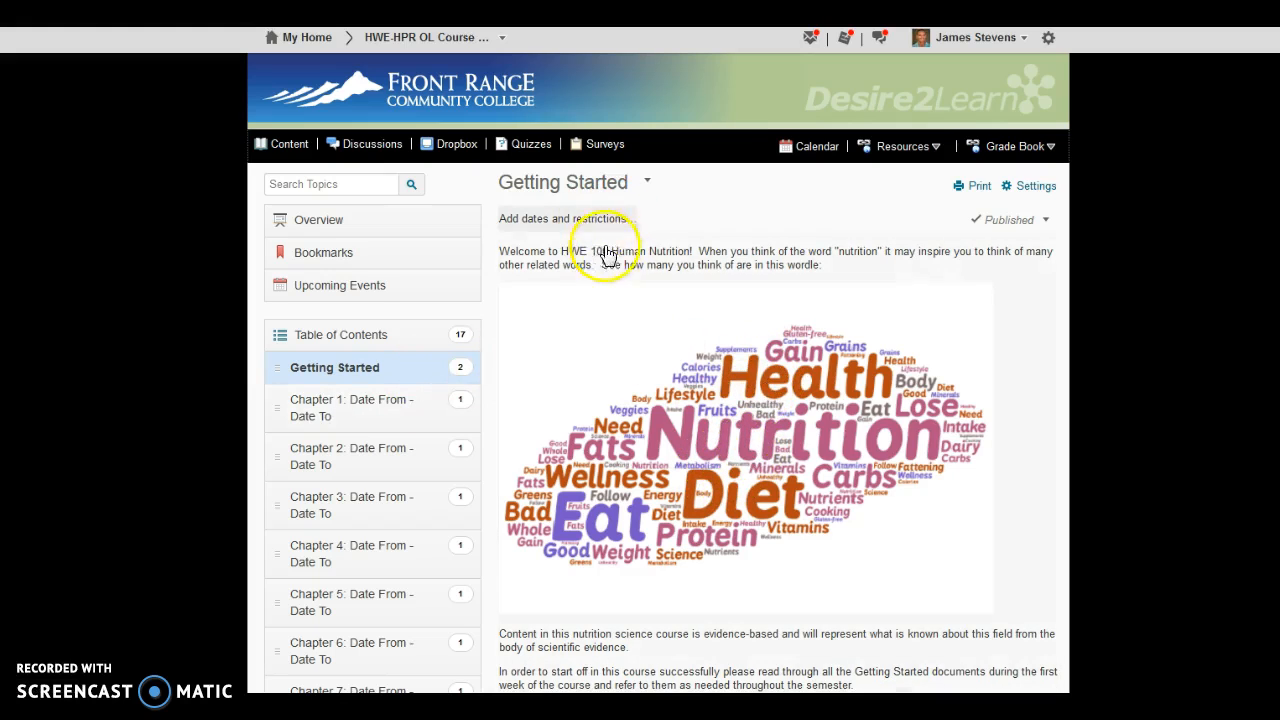
scroll(786, 451, "down", 5)
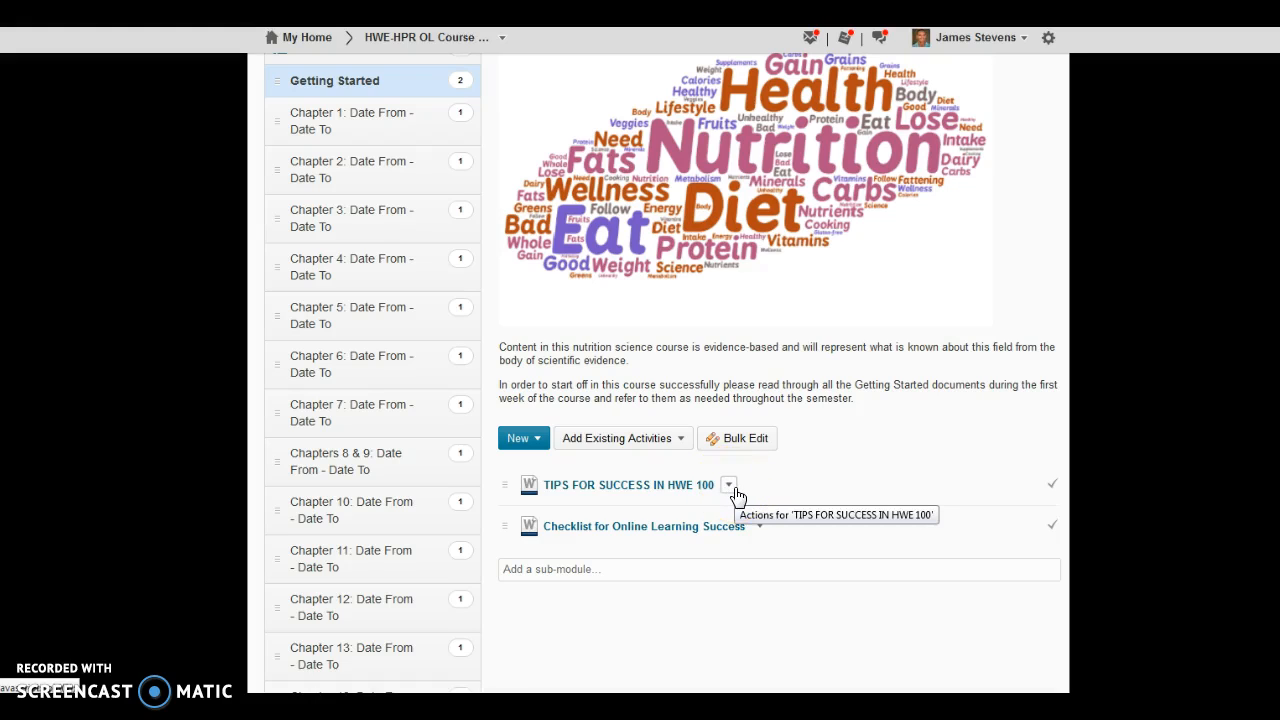
scroll(440, 475, "up", 1)
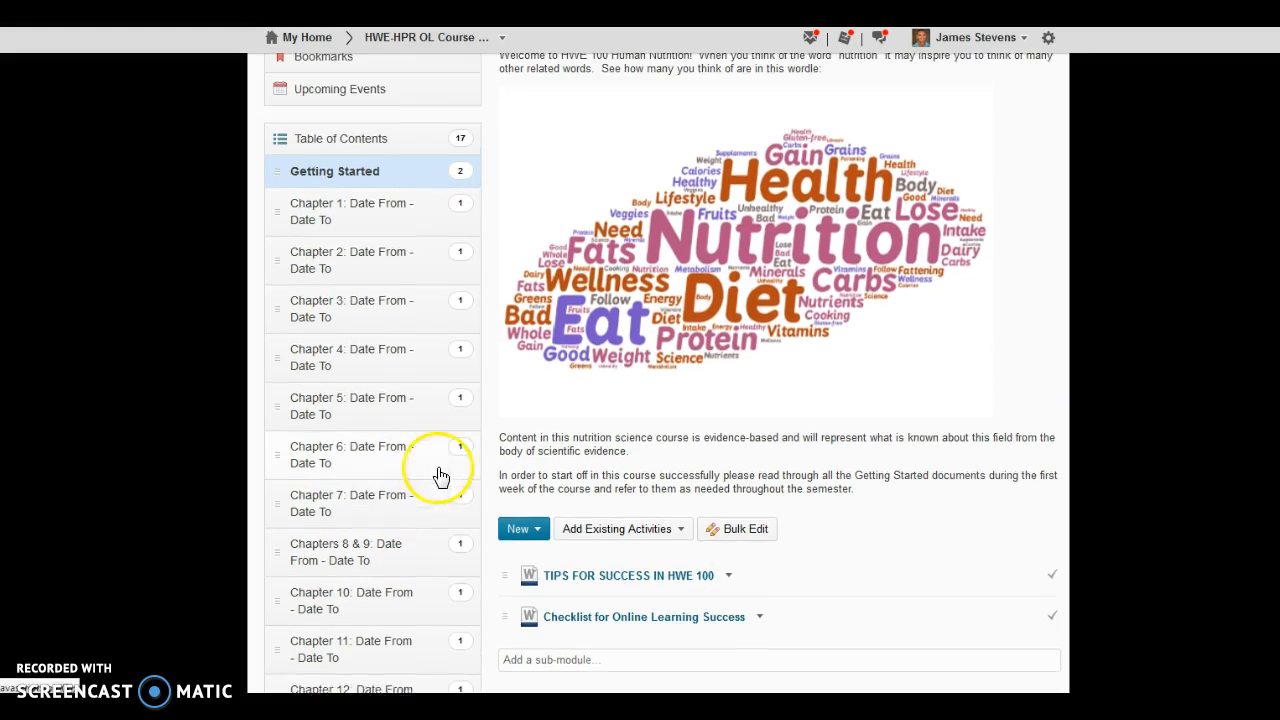
Step: Open the Chapter 2 module and examine its overview, guidelines image, learning objectives and checklist
left_click(373, 263)
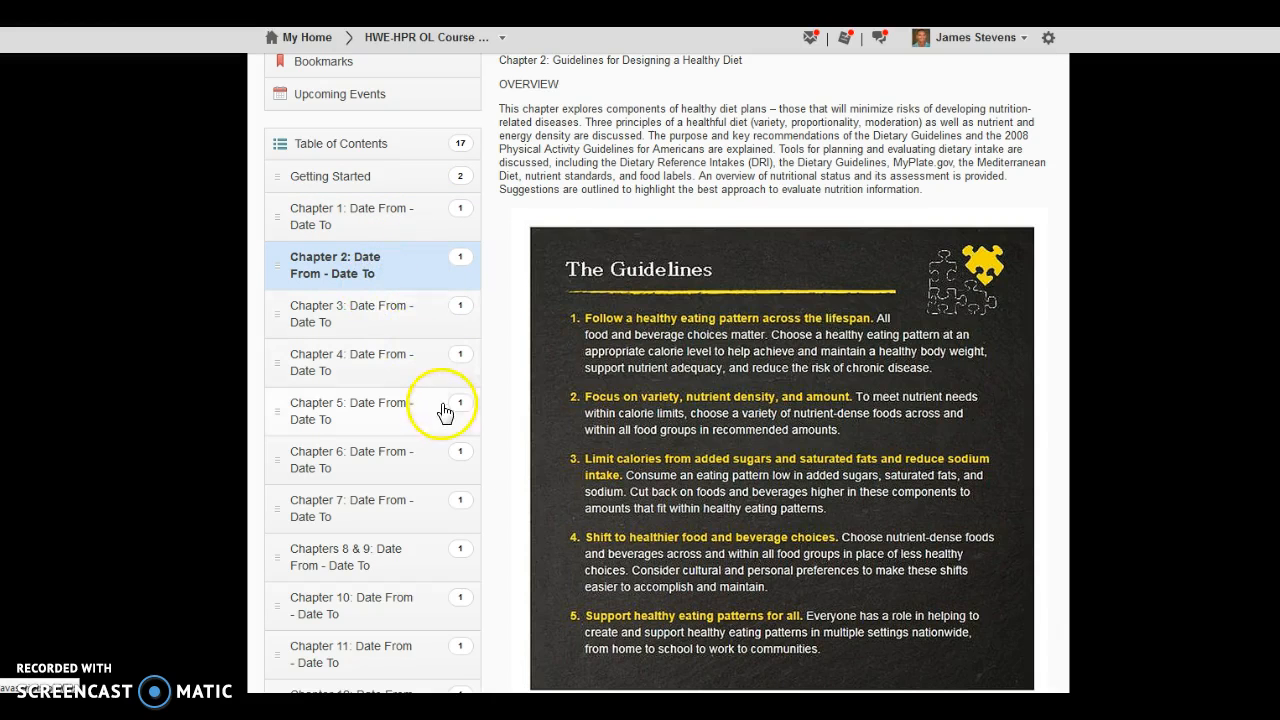
scroll(445, 412, "up", 1)
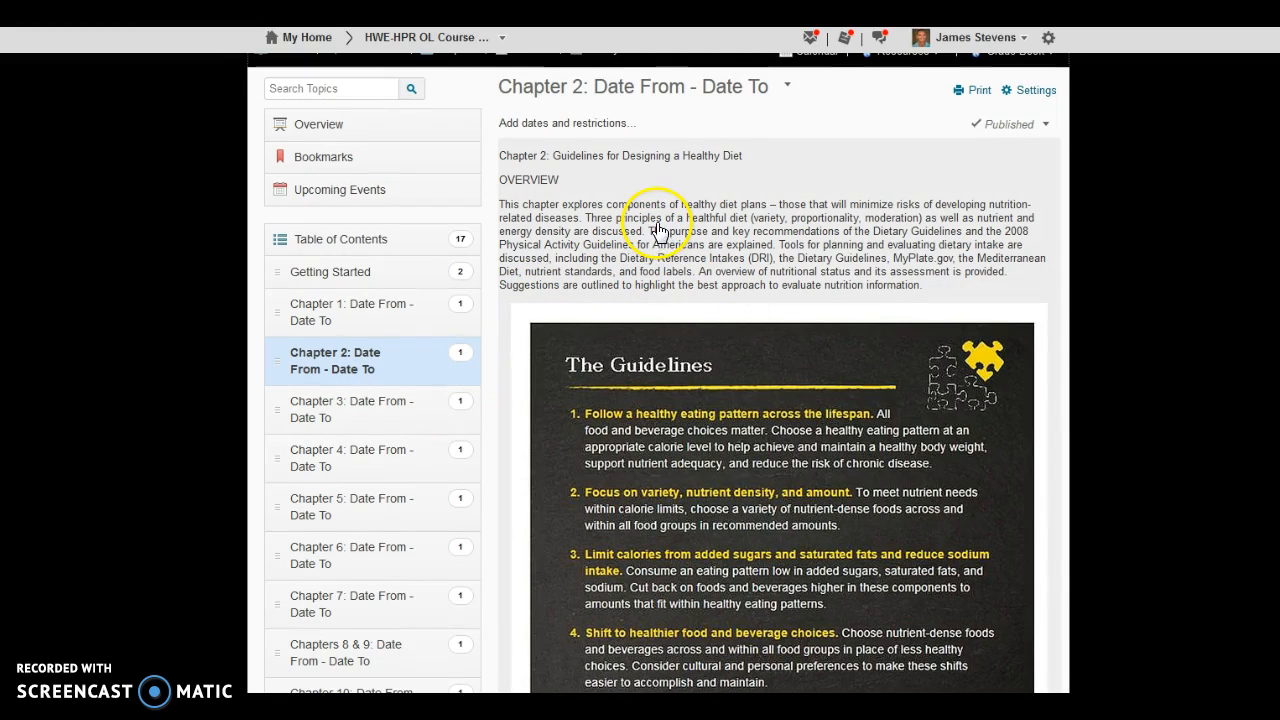
scroll(660, 235, "down", 5)
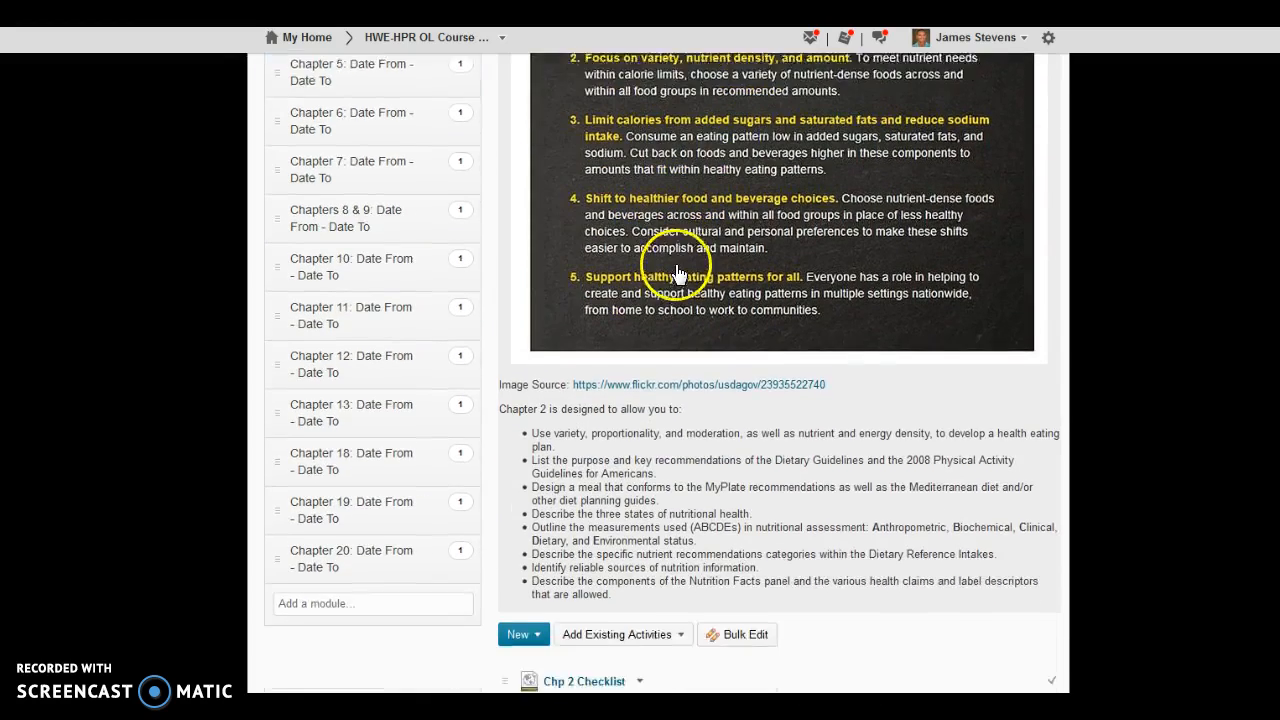
scroll(677, 274, "down", 1)
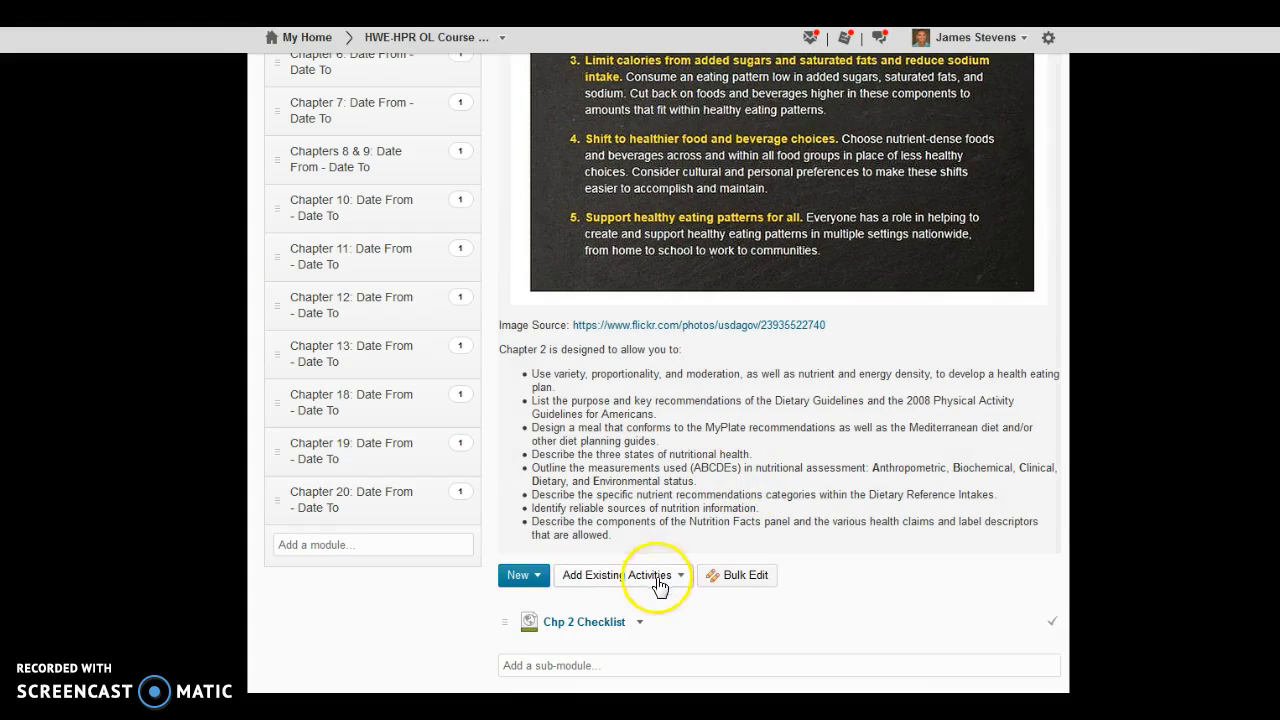
scroll(650, 480, "up", 1)
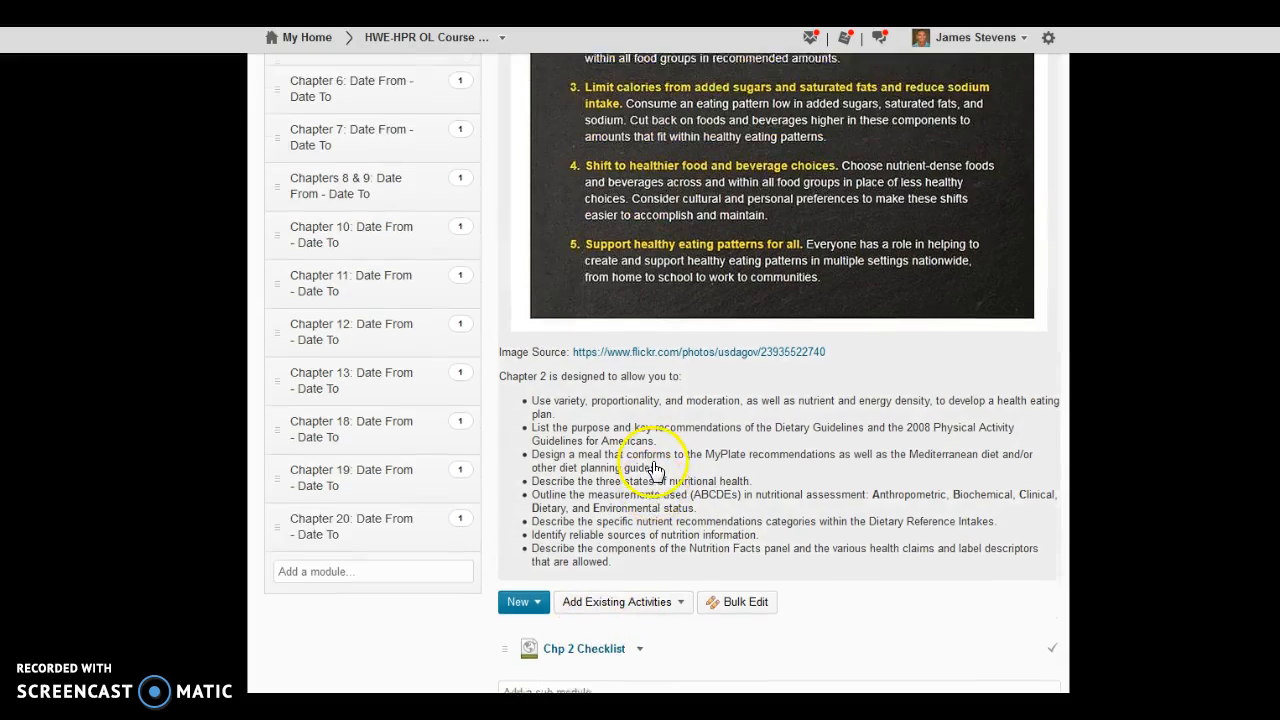
scroll(655, 470, "up", 3)
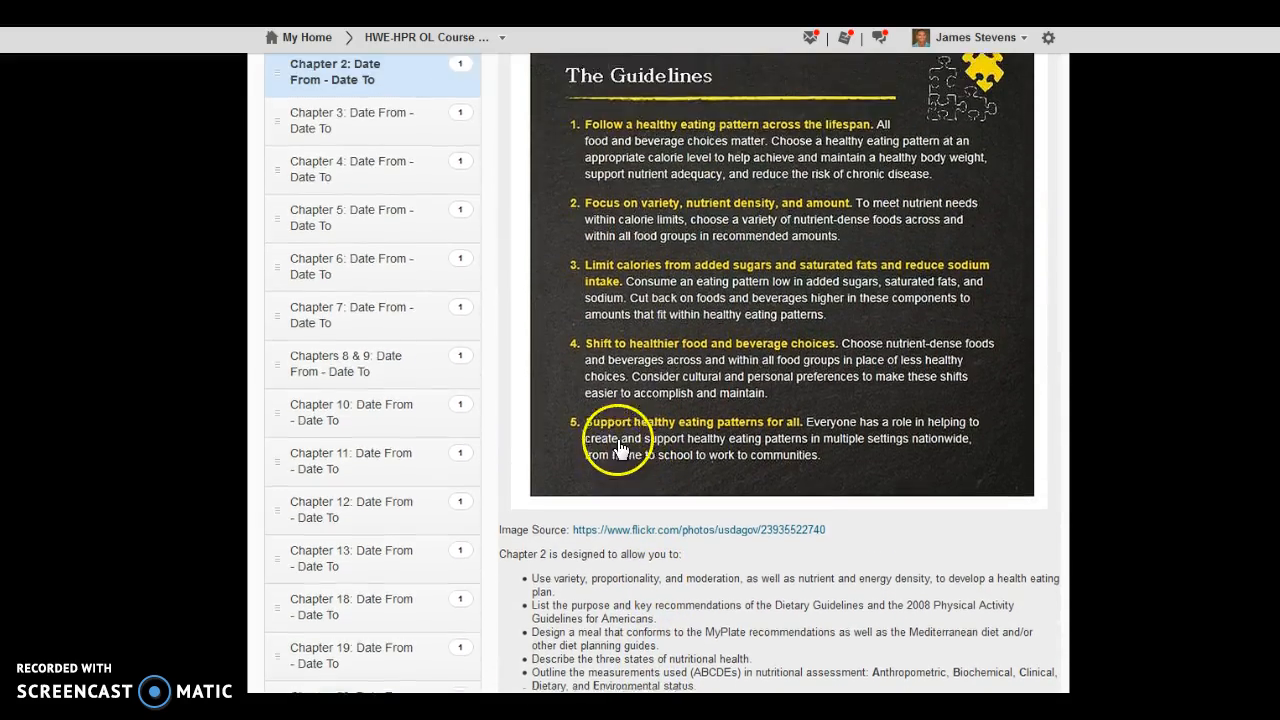
scroll(618, 448, "up", 5)
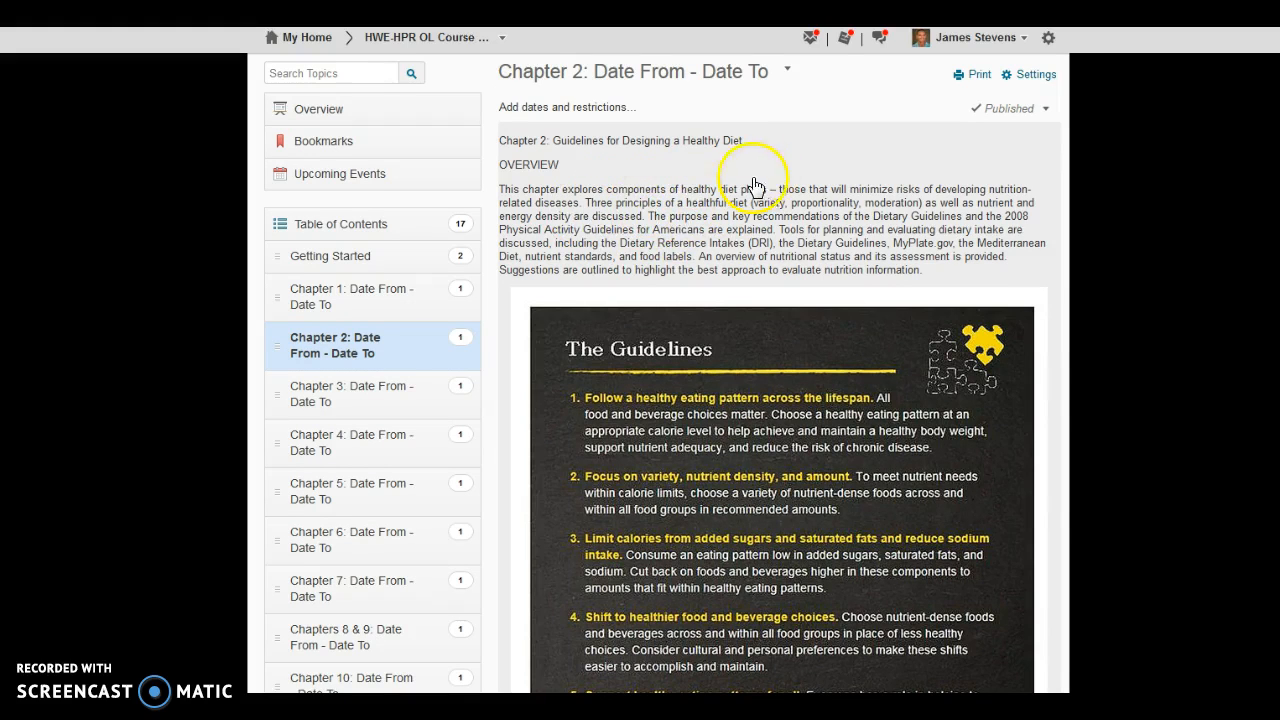
Step: Open the Chapter 2 module description for editing and copy all of it, from the heading through the last learning objective
left_click(791, 162)
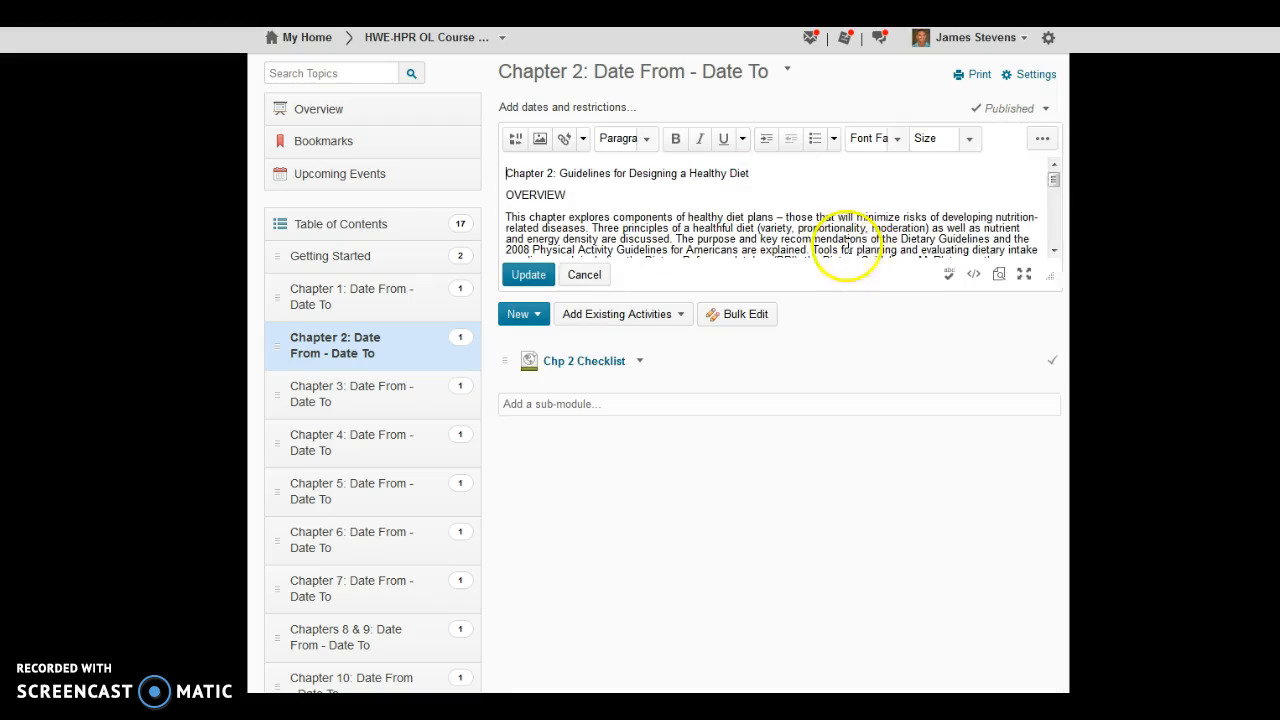
left_click_drag(1054, 177, 1050, 243)
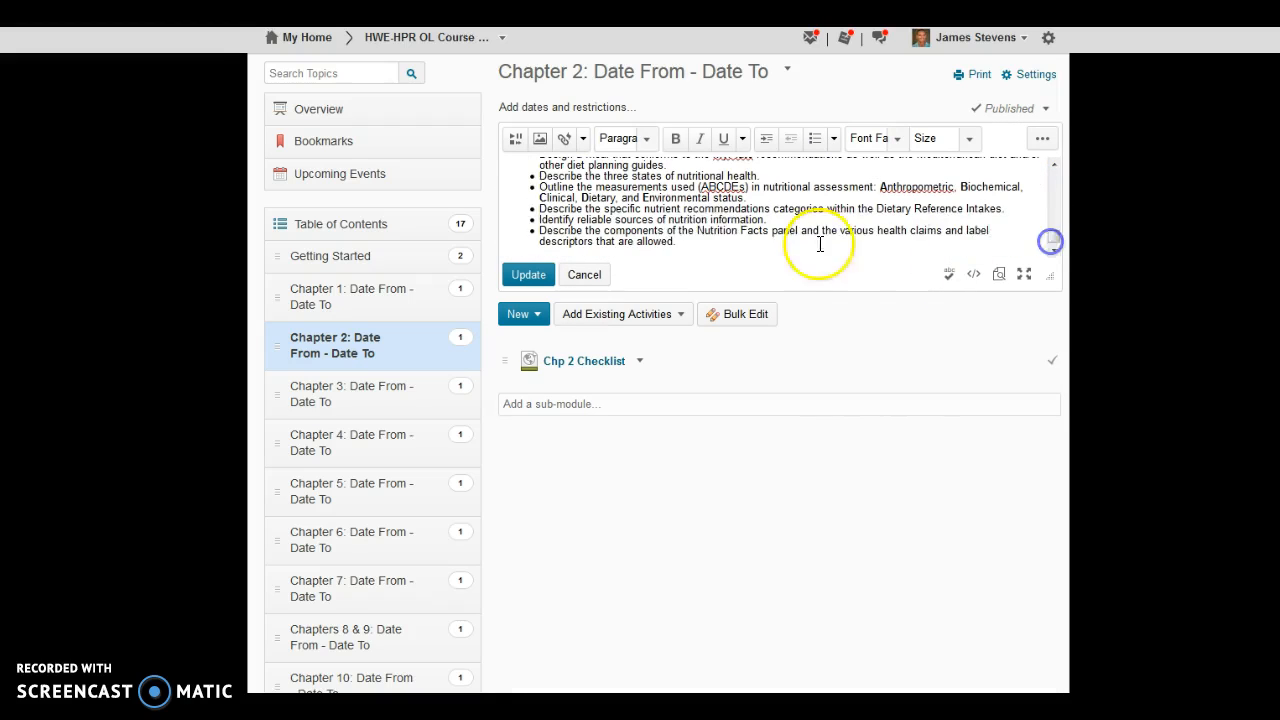
left_click_drag(686, 243, 454, 167)
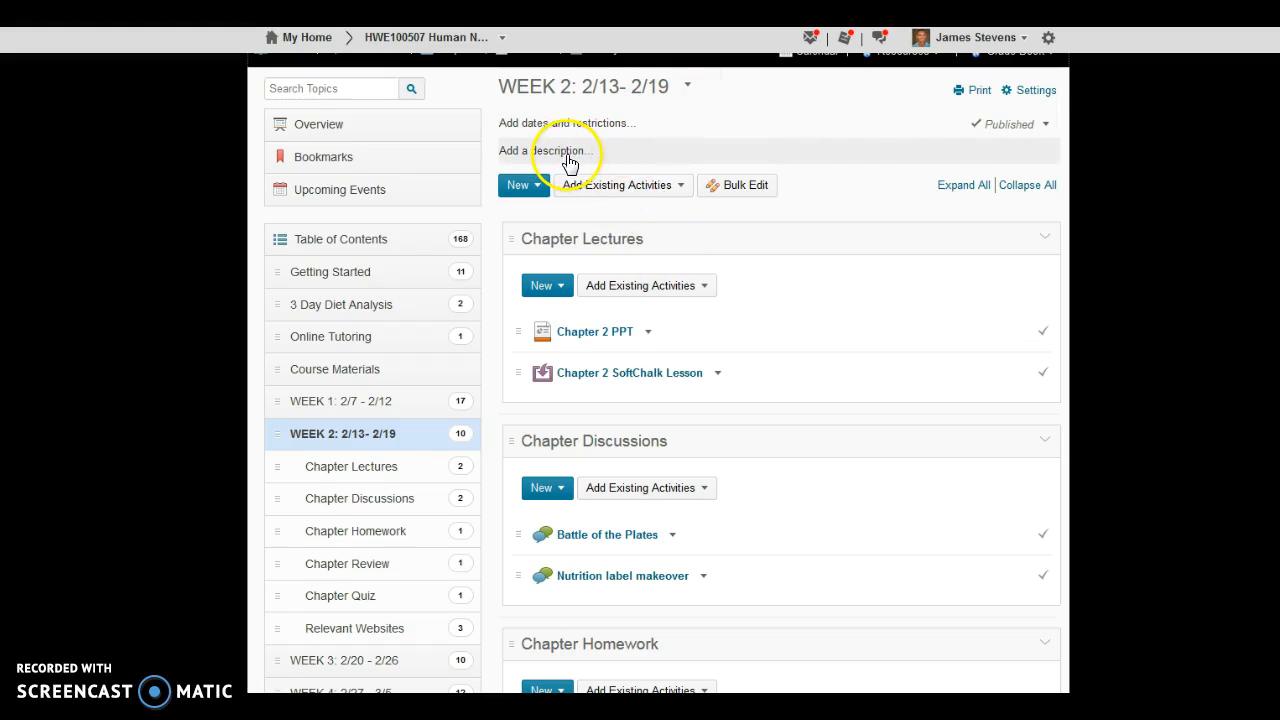
Step: Add the copied Chapter 2 text as the description of the WEEK 2: 2/13- 2/19 module in the HWE100507 course and save it
left_click(572, 158)
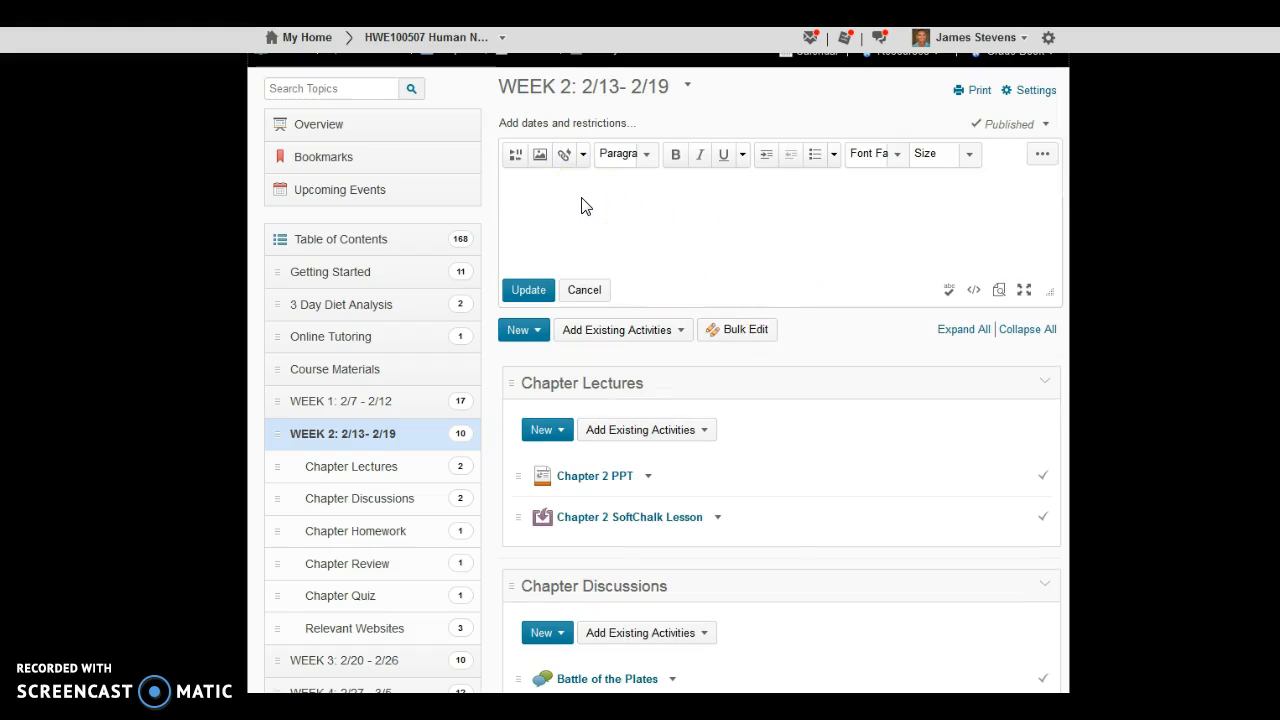
key("ctrl+v")
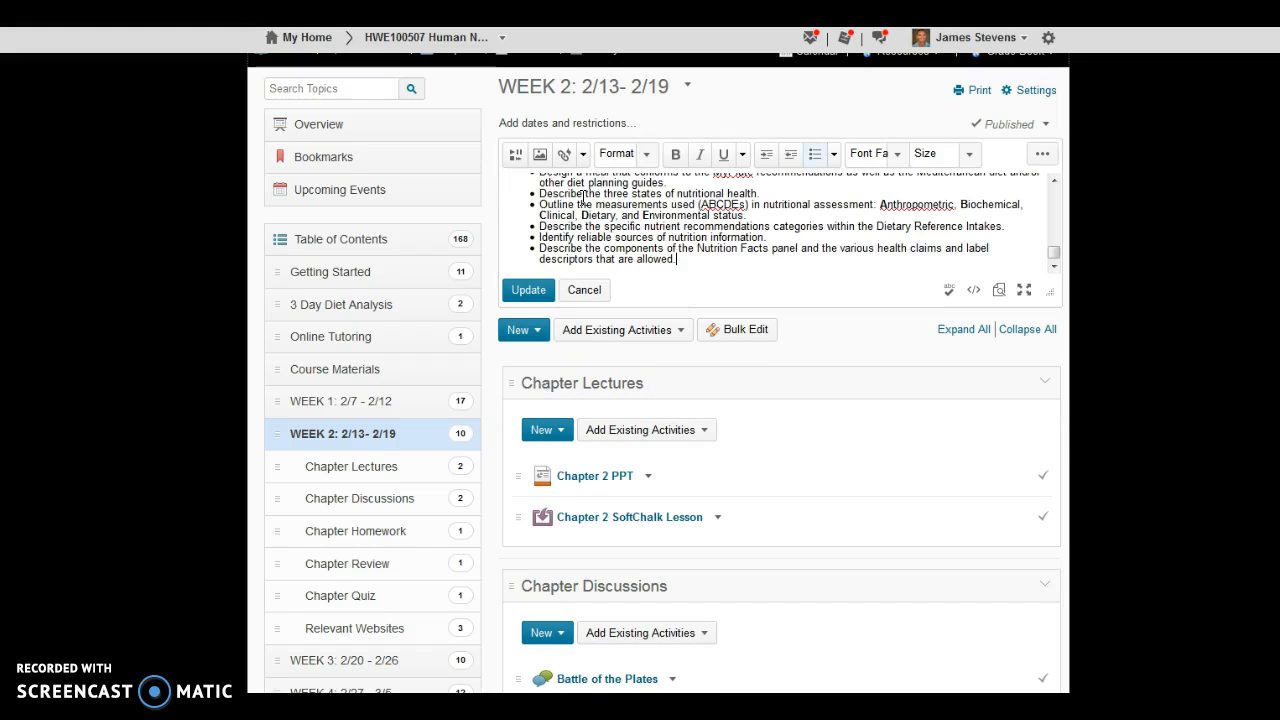
left_click(527, 291)
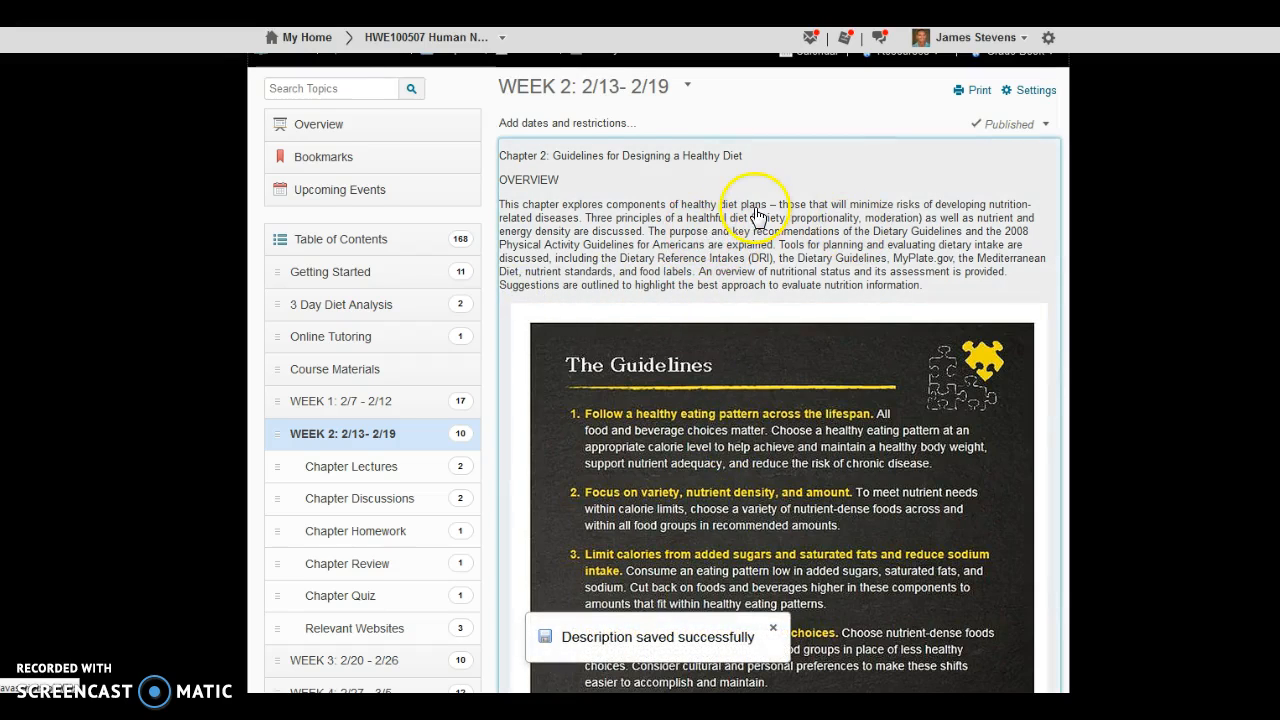
Step: Review the Week 2 module's description from overview to learning objectives, and open its title for editing without changing it
scroll(645, 210, "down", 5)
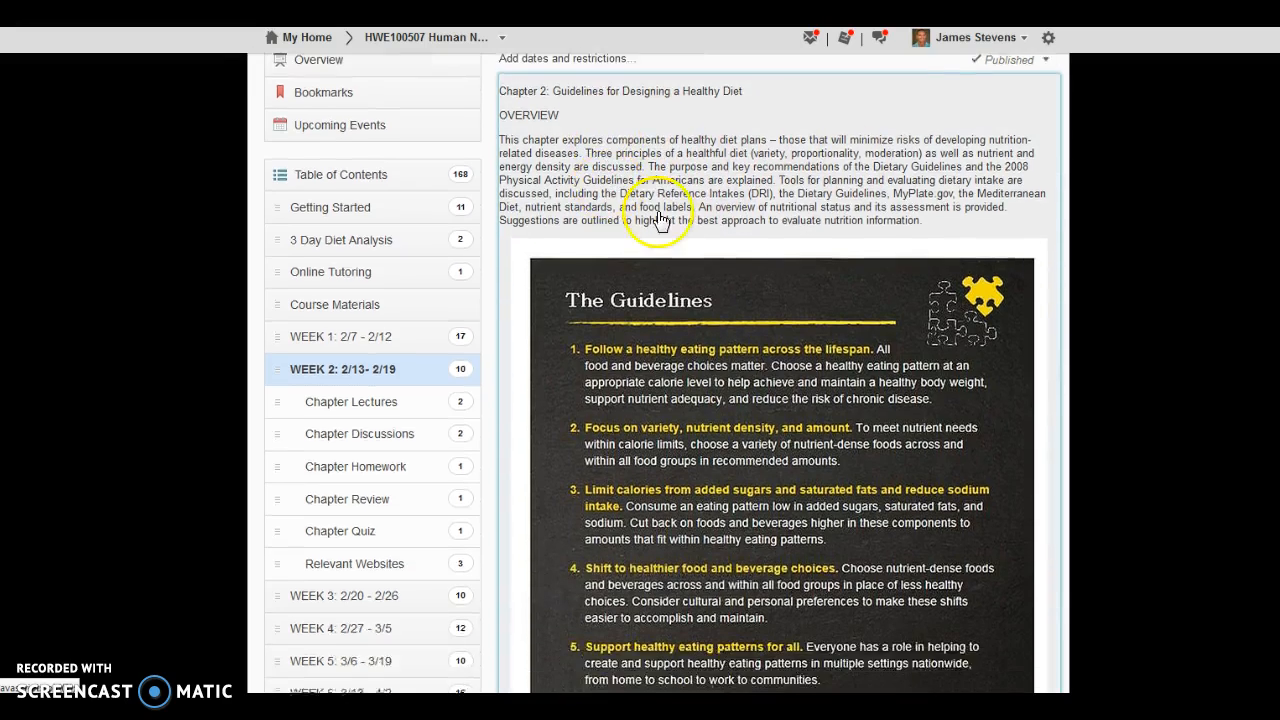
scroll(787, 270, "down", 3)
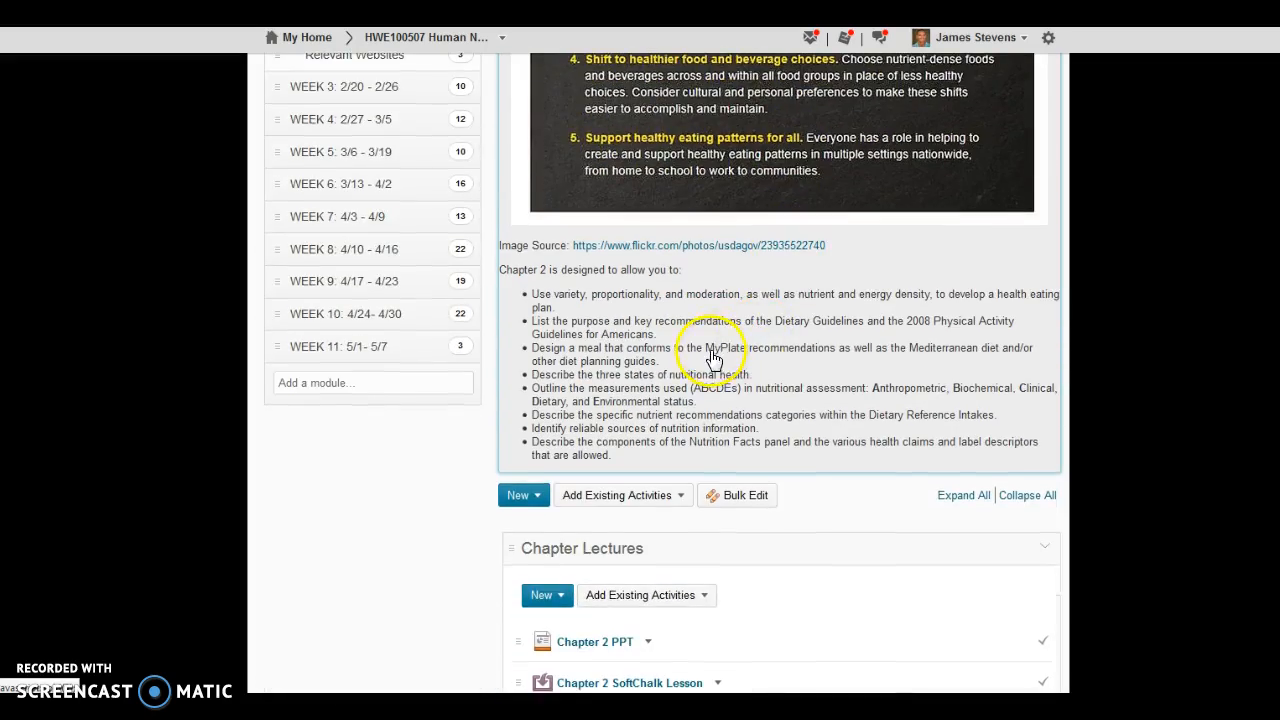
scroll(720, 366, "up", 8)
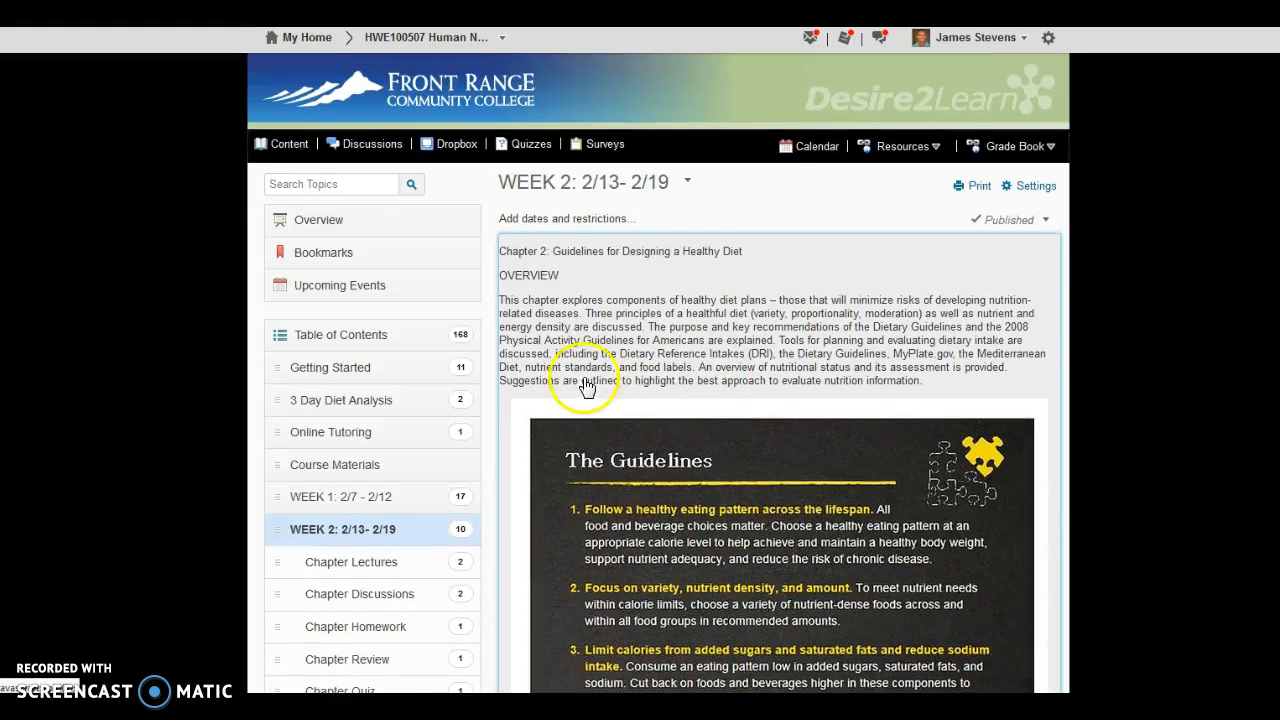
scroll(575, 374, "down", 2)
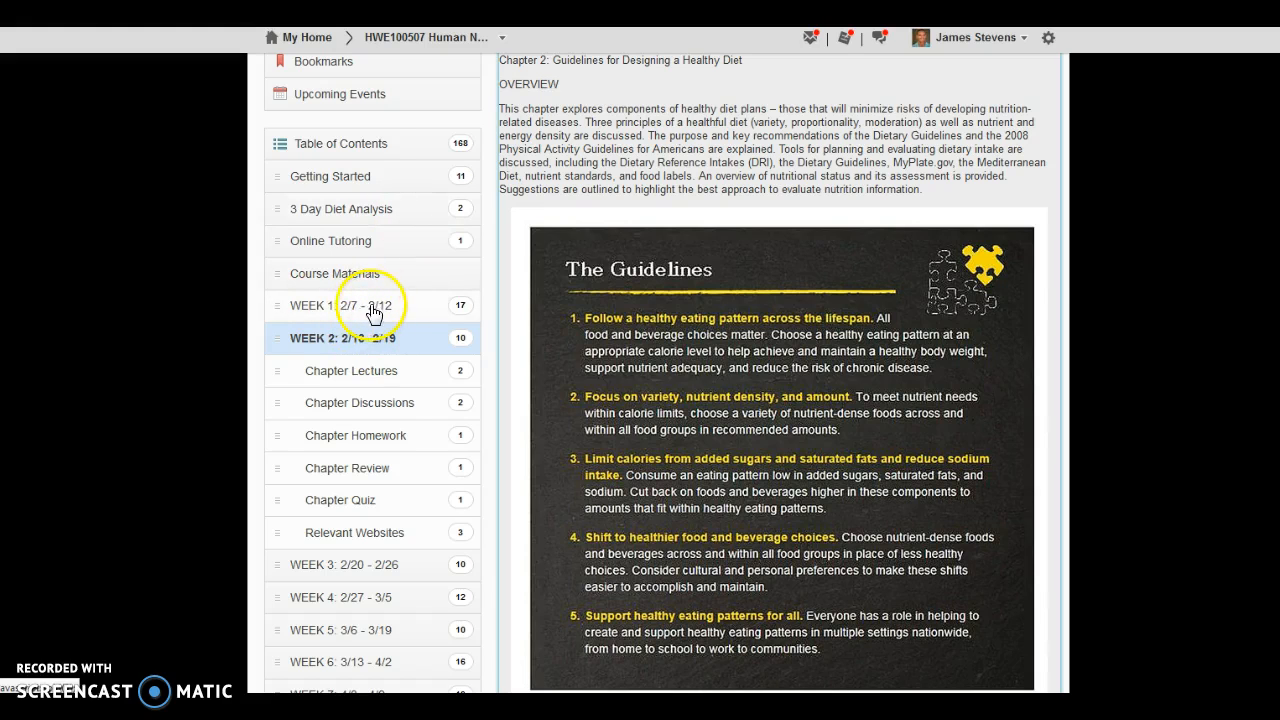
scroll(650, 330, "up", 3)
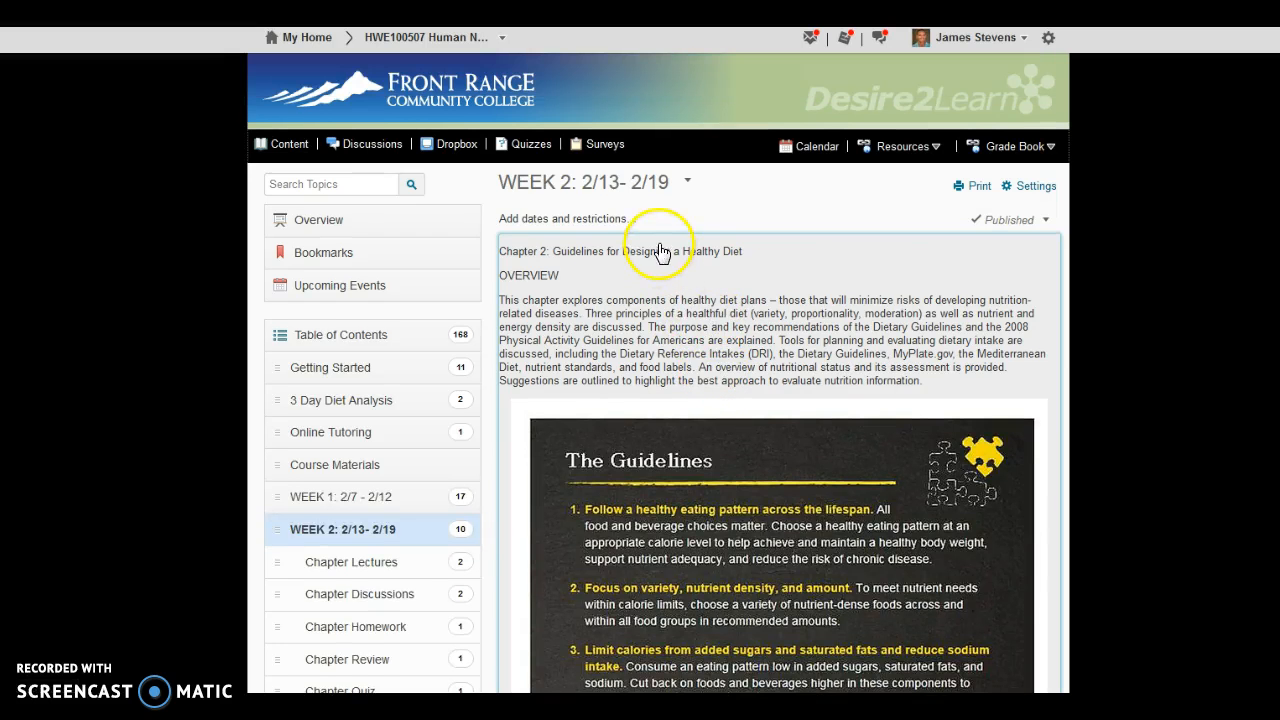
left_click(614, 188)
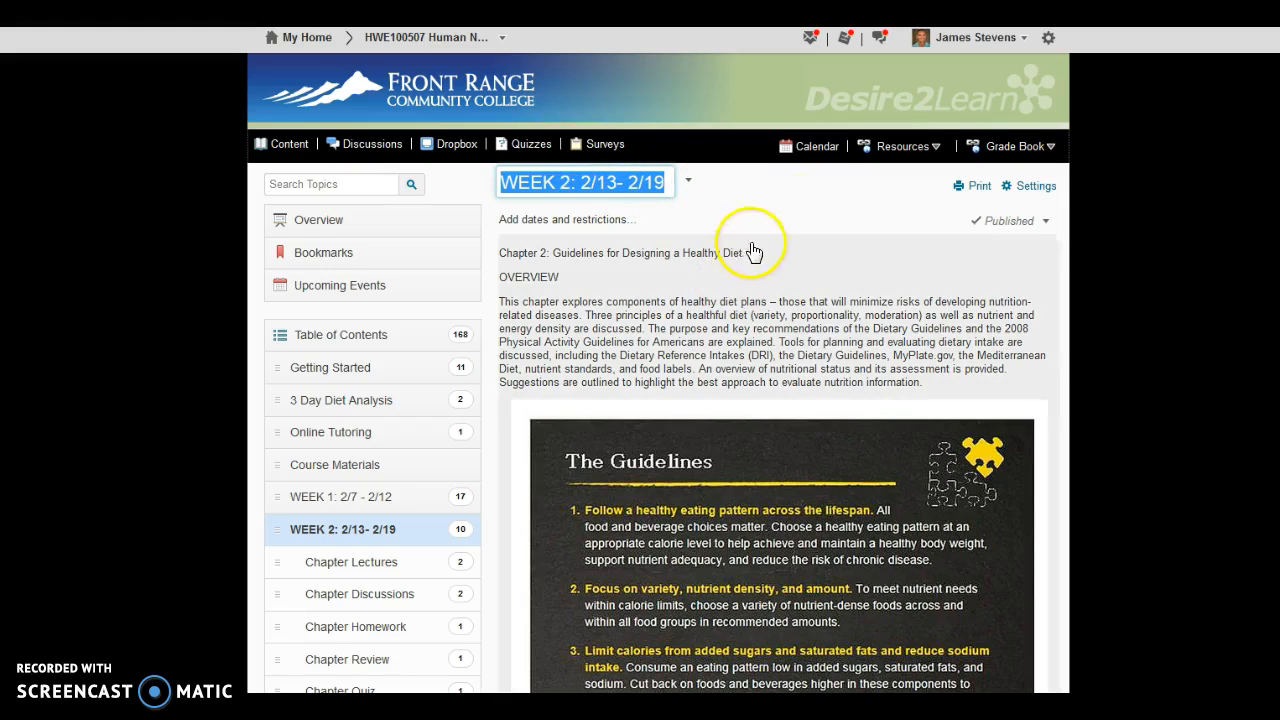
left_click(868, 220)
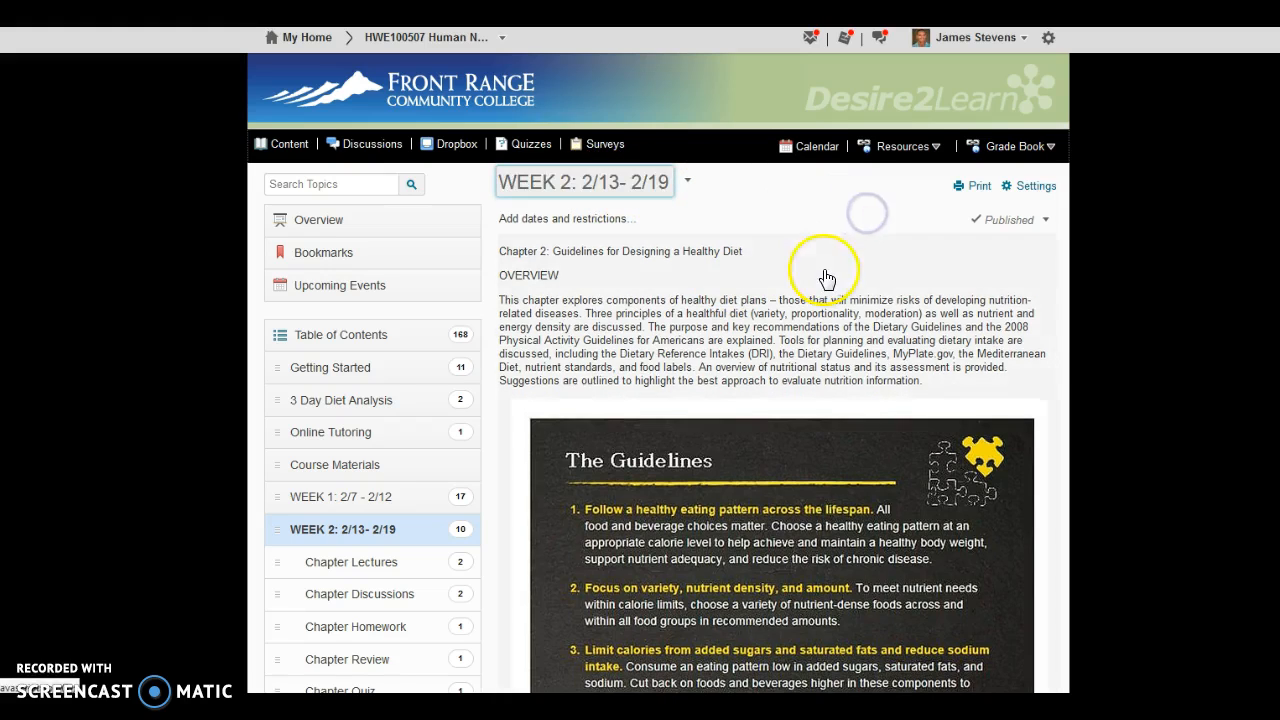
scroll(635, 290, "down", 7)
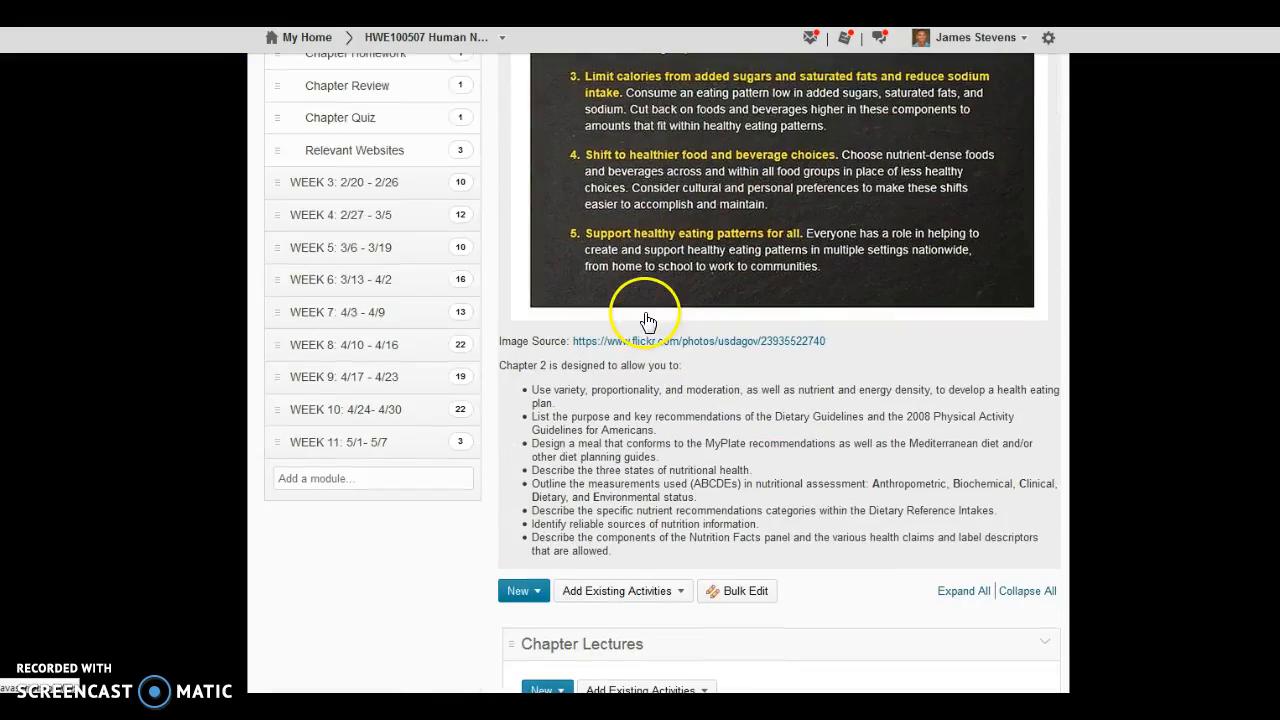
scroll(645, 317, "up", 3)
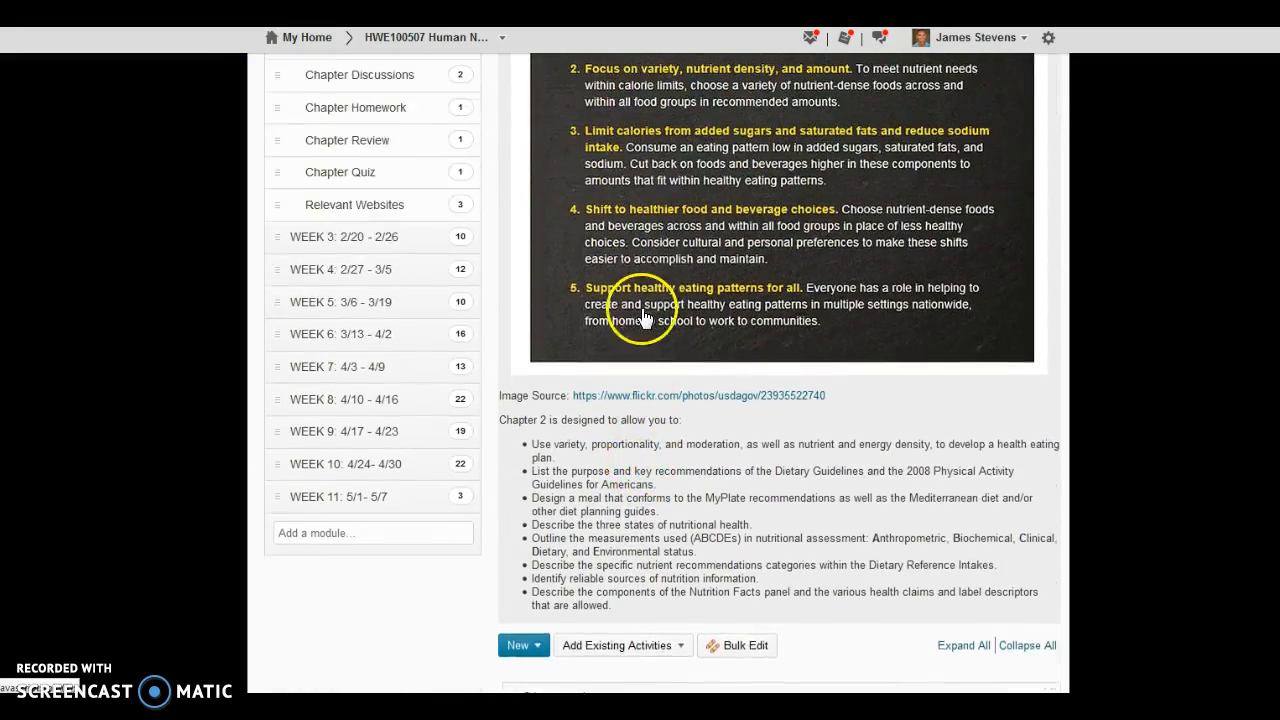
scroll(645, 467, "up", 3)
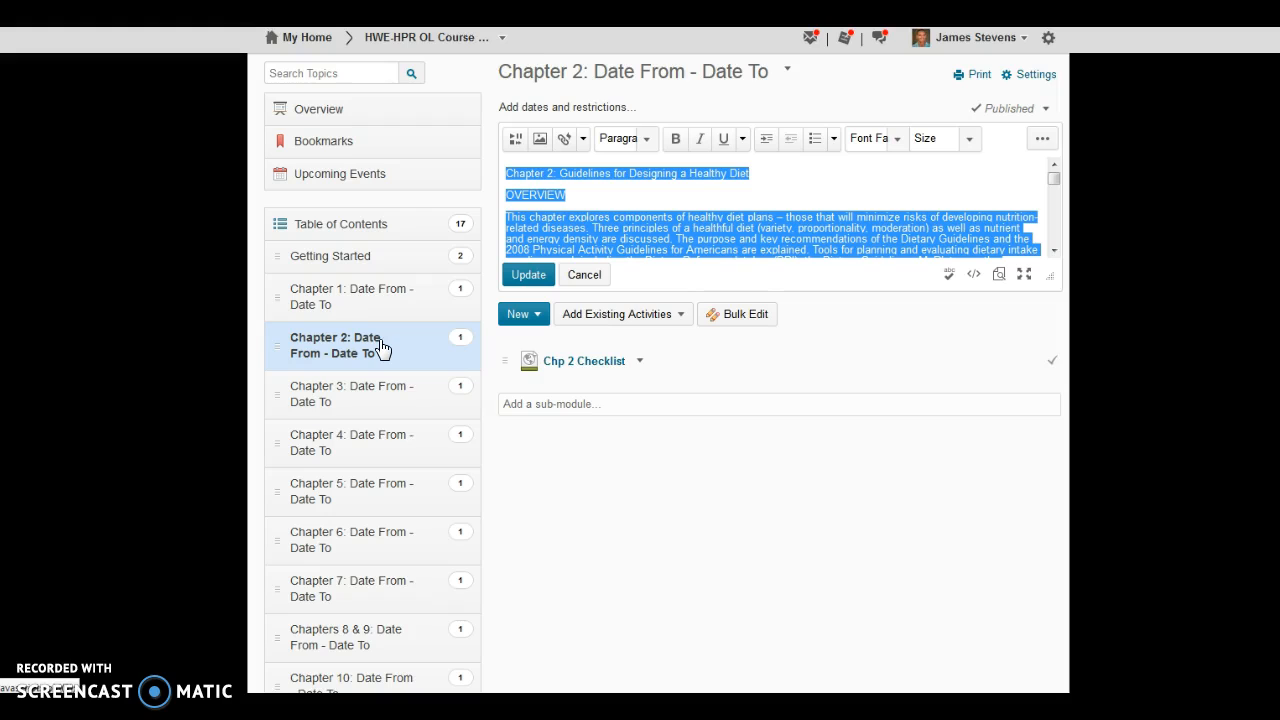
Step: Open the Chp 2 Checklist in the Chapter 2 module of the guidelines course for HTML editing and copy its full text
left_click(368, 349)
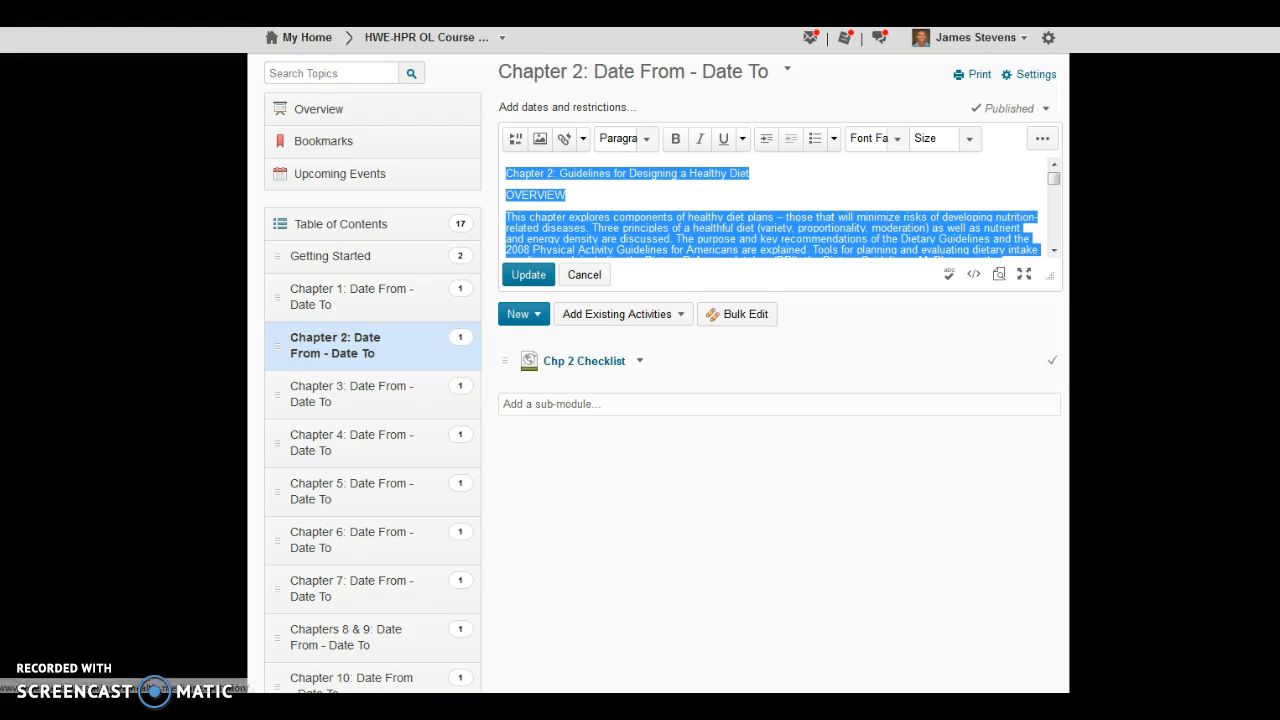
left_click(639, 362)
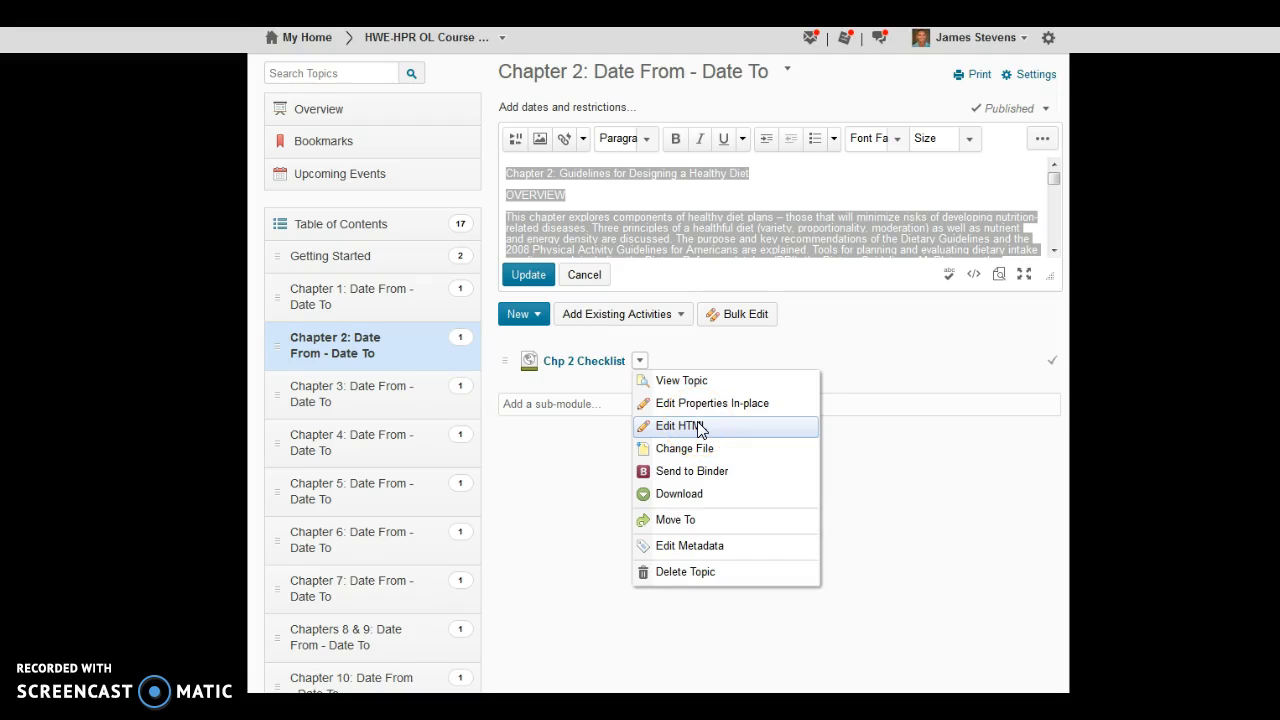
left_click(701, 428)
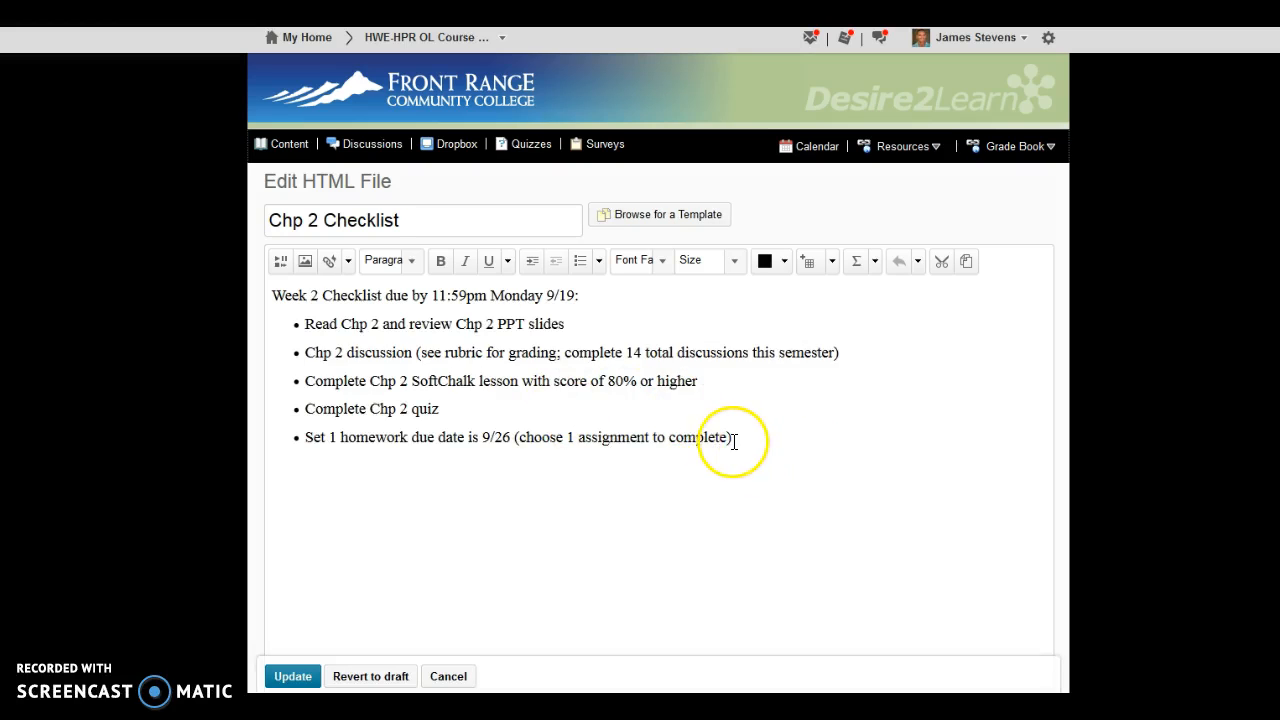
left_click_drag(749, 437, 219, 284)
key("ctrl+c")
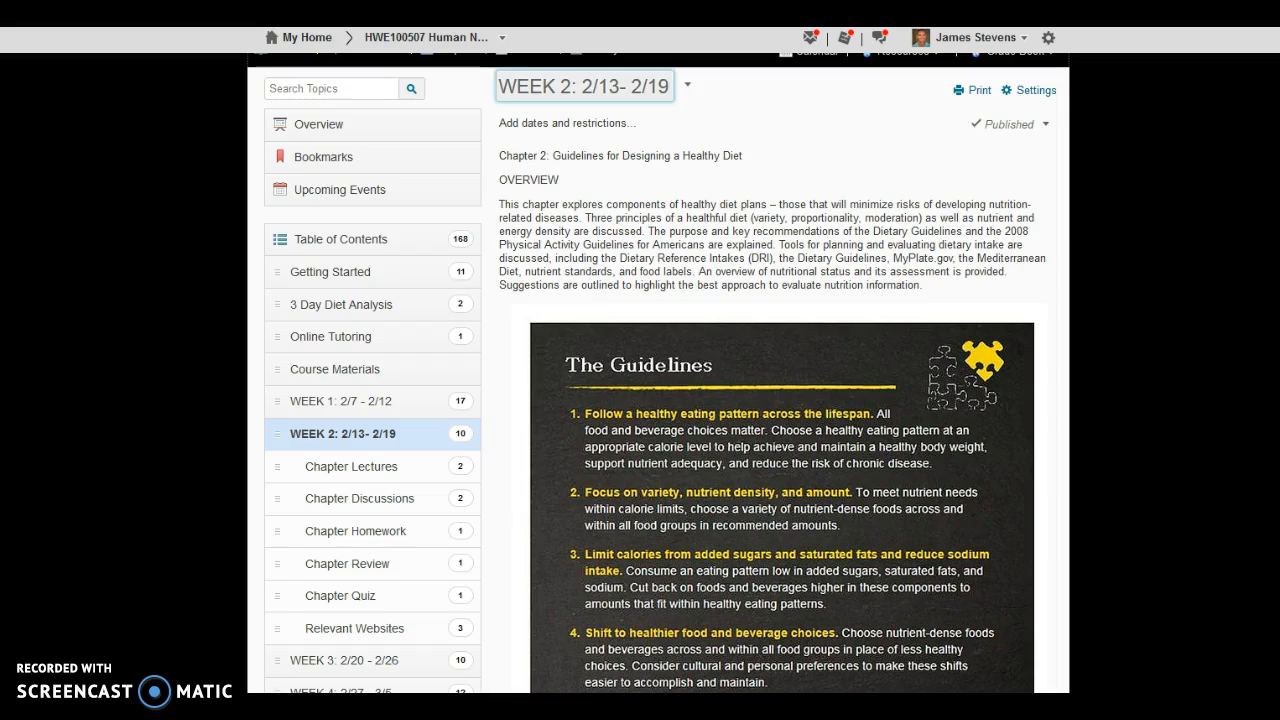
Step: Create a new file in the WEEK 2: 2/13- 2/19 module and fill its body with the copied Chapter 2 checklist text
scroll(600, 360, "down", 5)
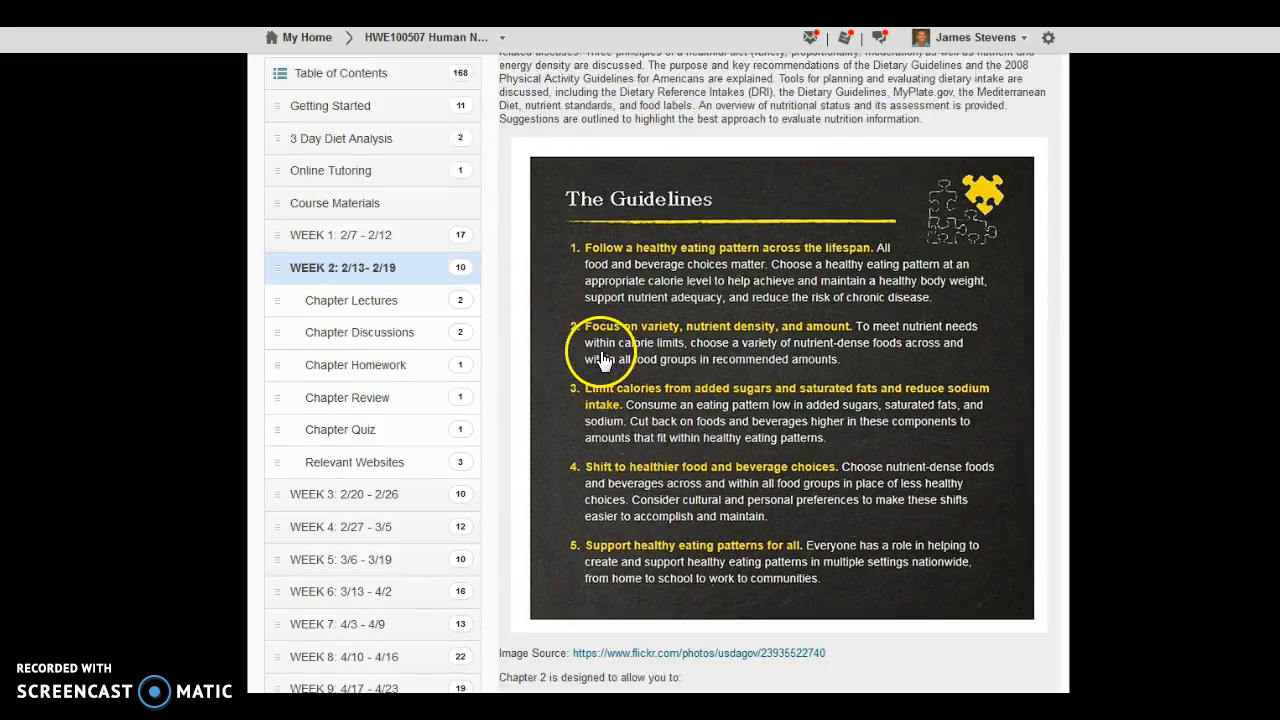
scroll(677, 428, "down", 2)
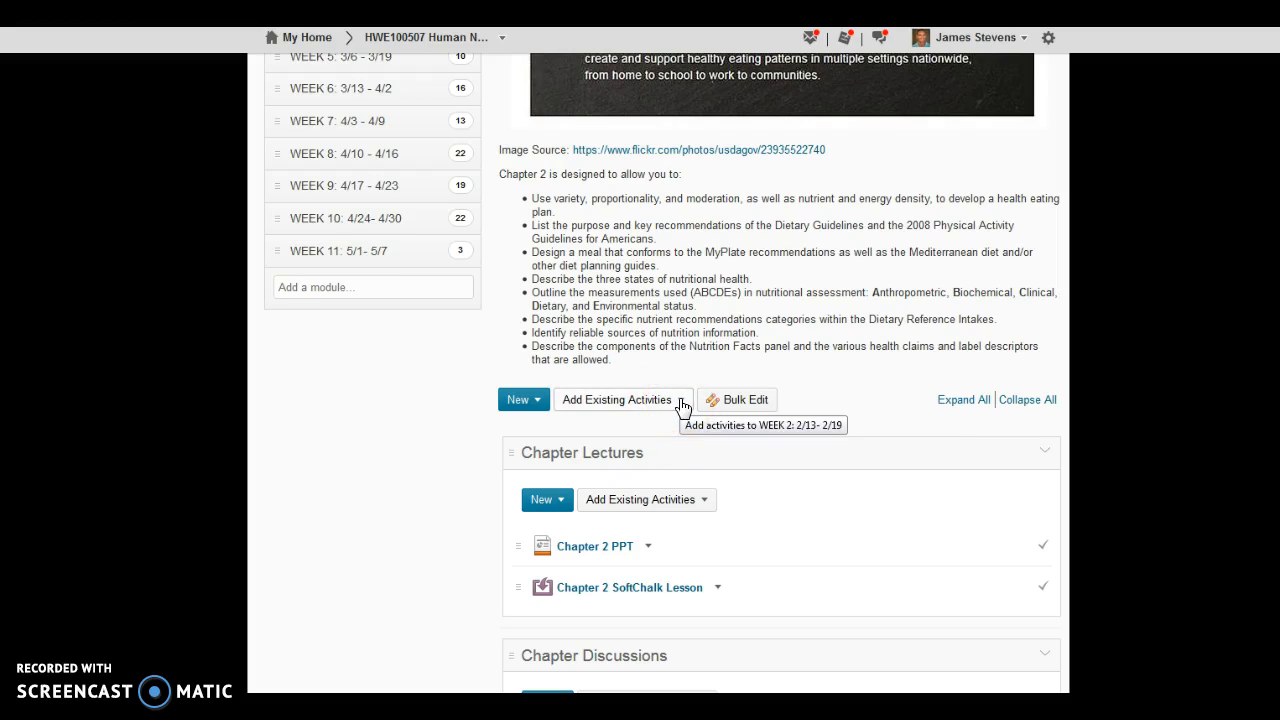
left_click(543, 406)
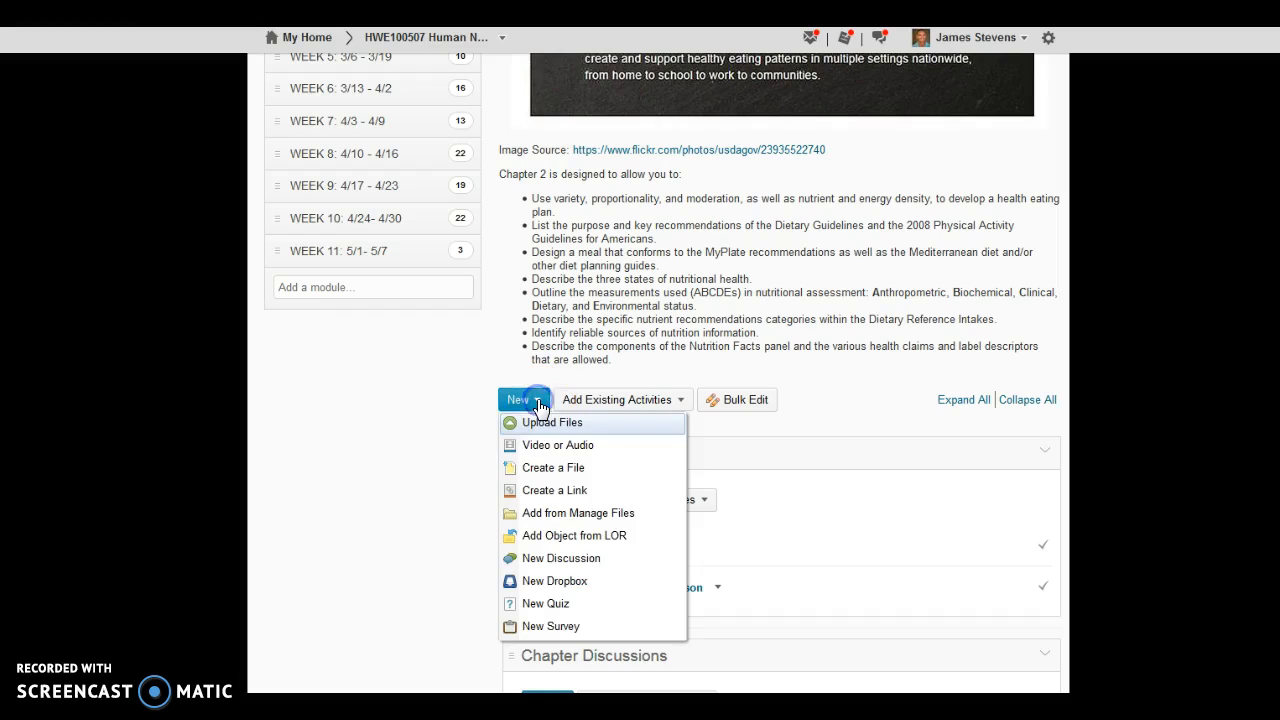
left_click(547, 471)
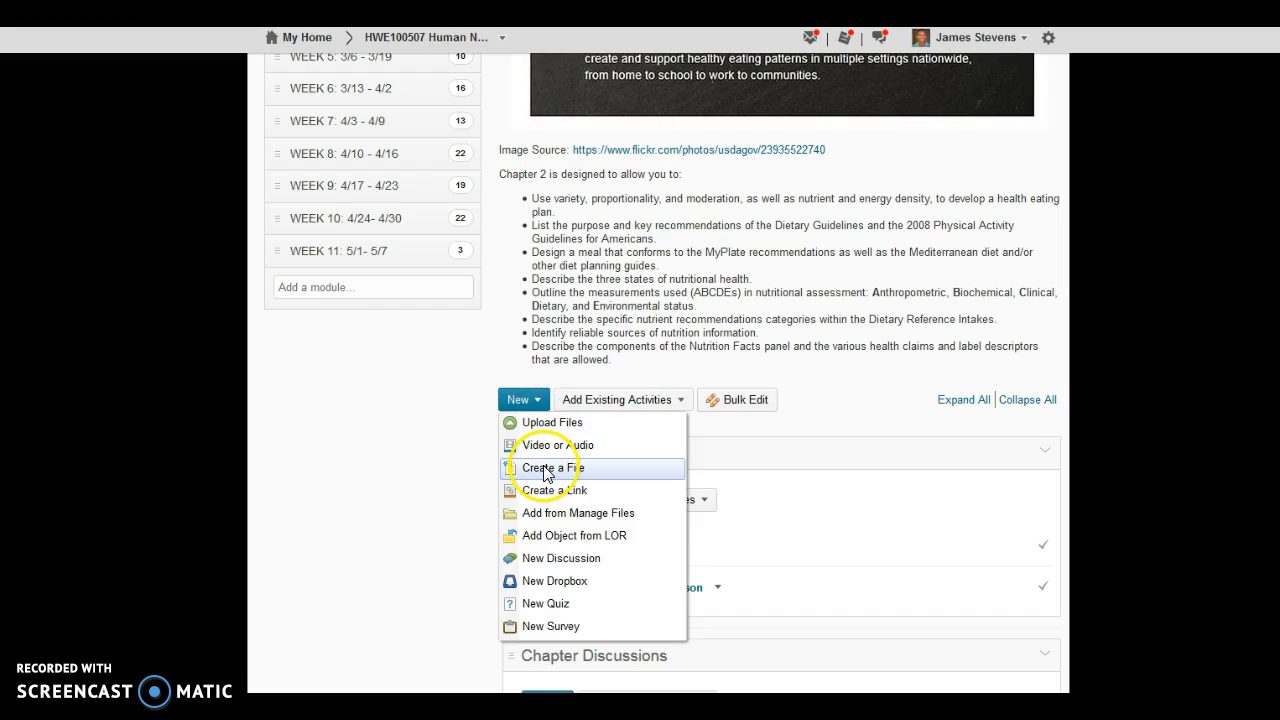
left_click(342, 313)
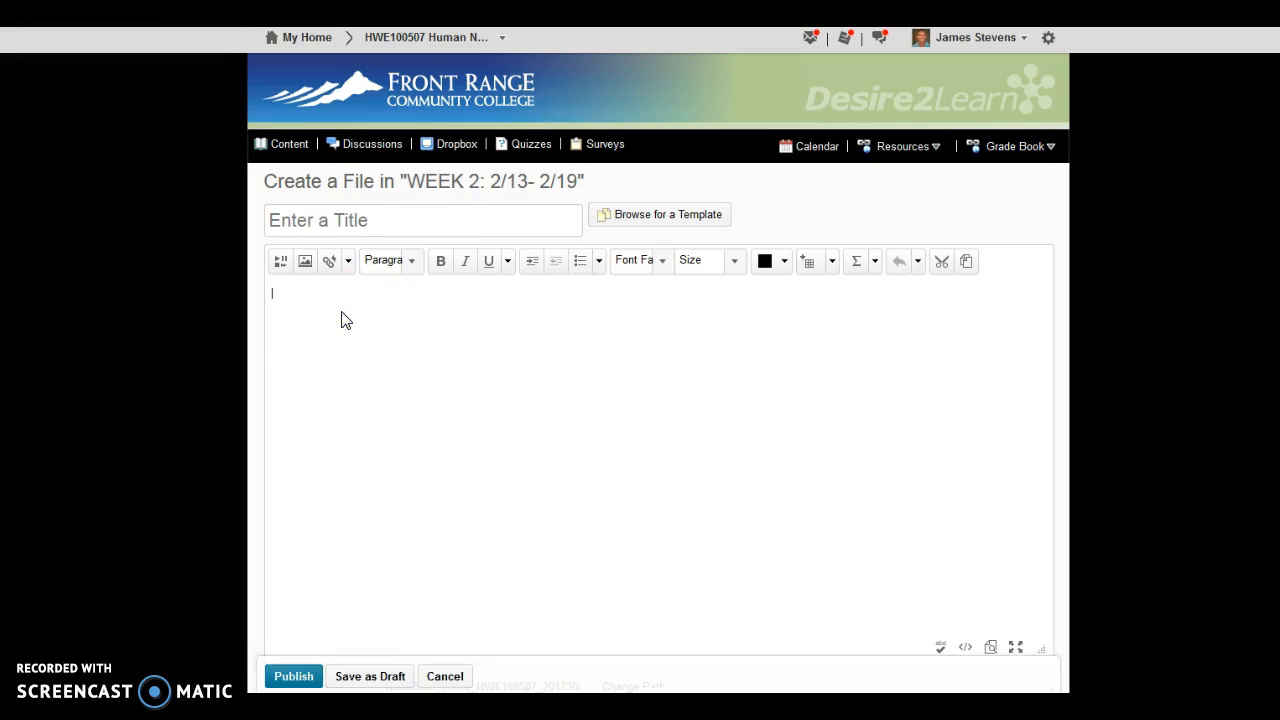
key("ctrl+v")
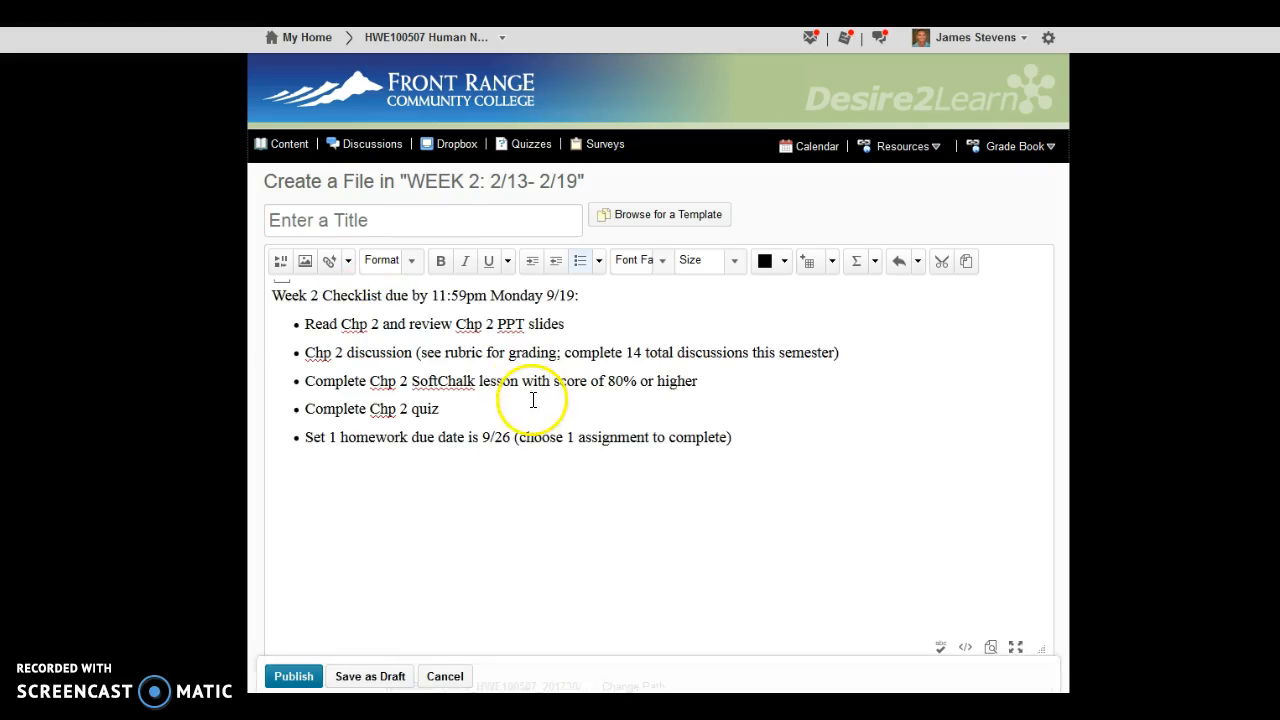
Step: Title the new file "Week 2 Checklist" and publish it
left_click(396, 219)
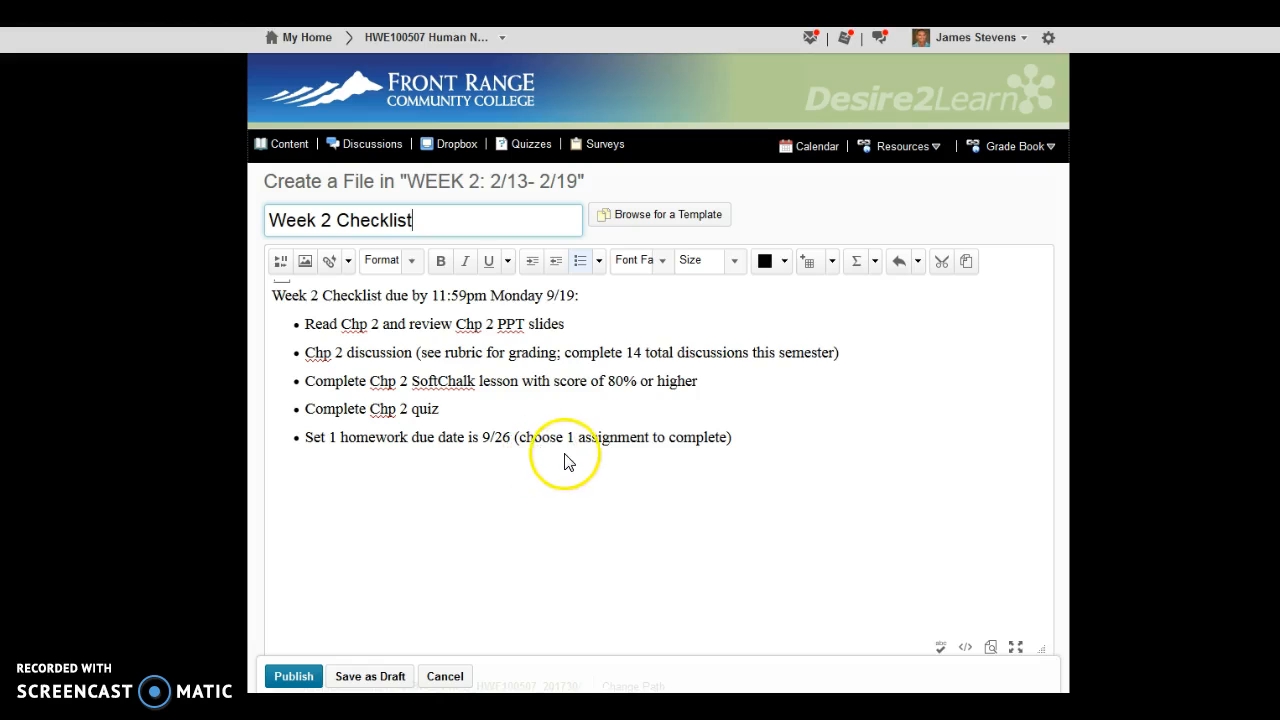
scroll(551, 486, "down", 1)
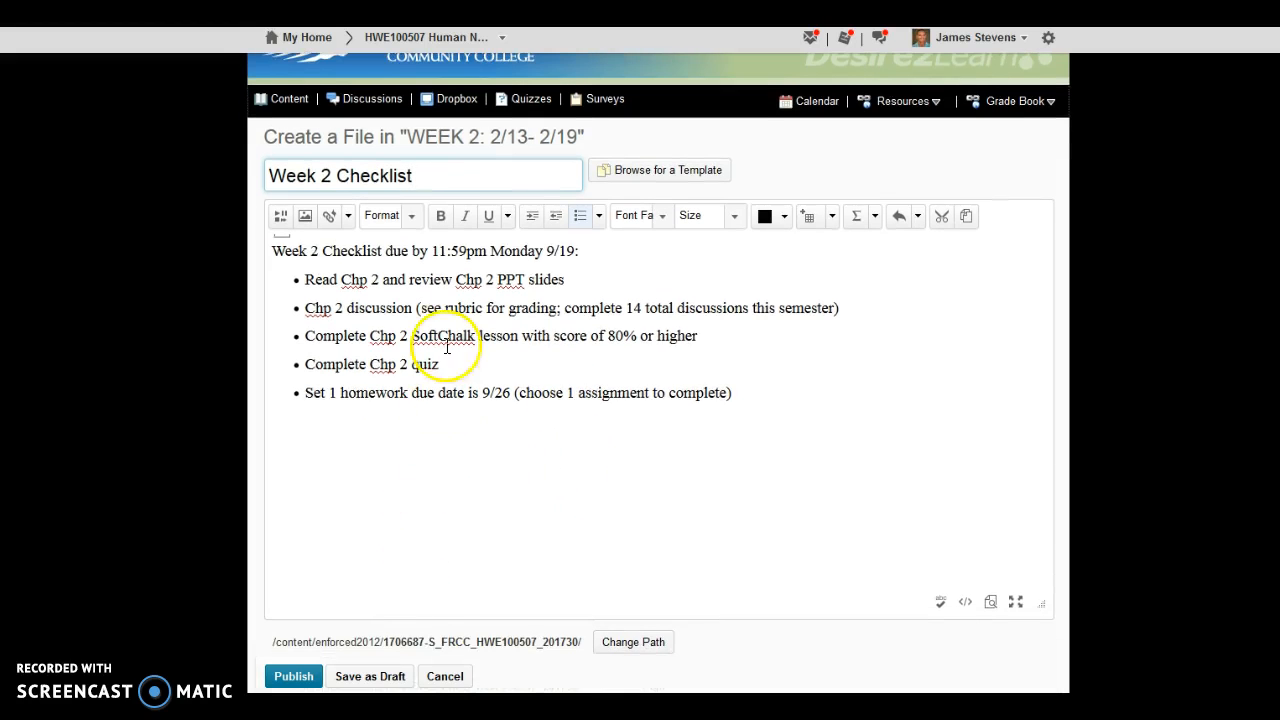
left_click(297, 677)
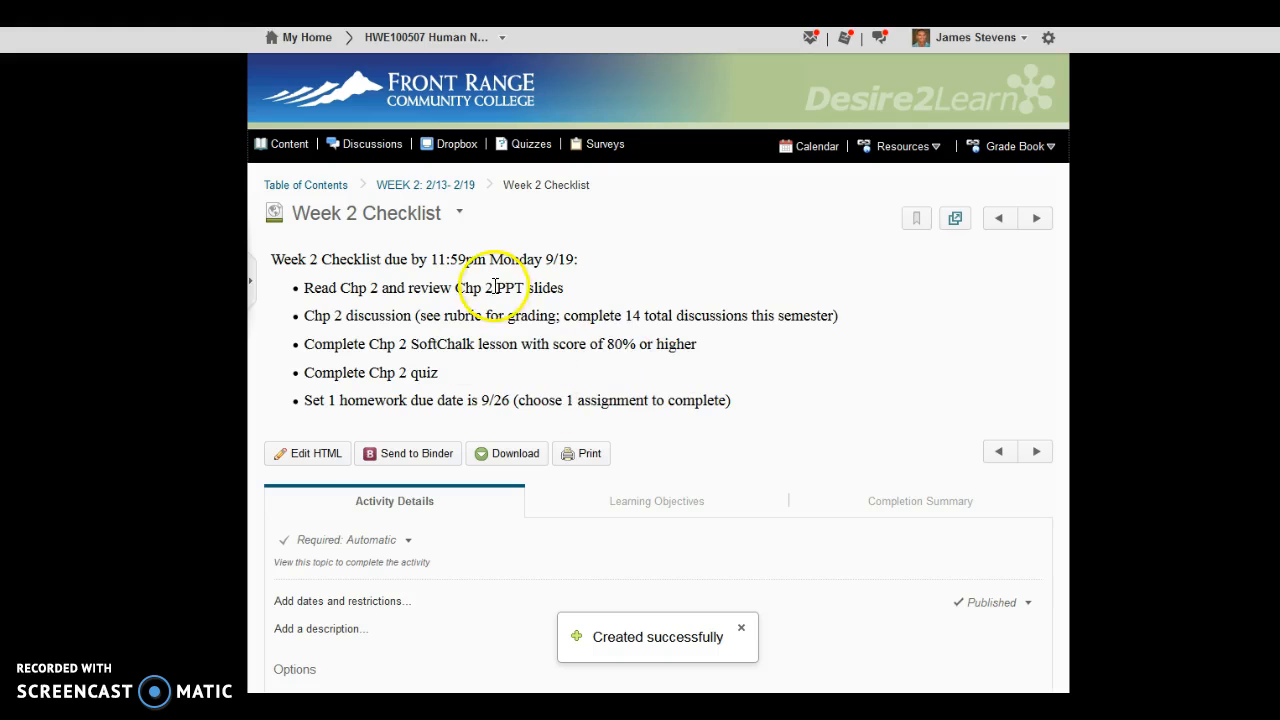
Step: Return to the WEEK 2: 2/13- 2/19 module and move the Week 2 Checklist above the Chapter Lectures sub-module
left_click(460, 190)
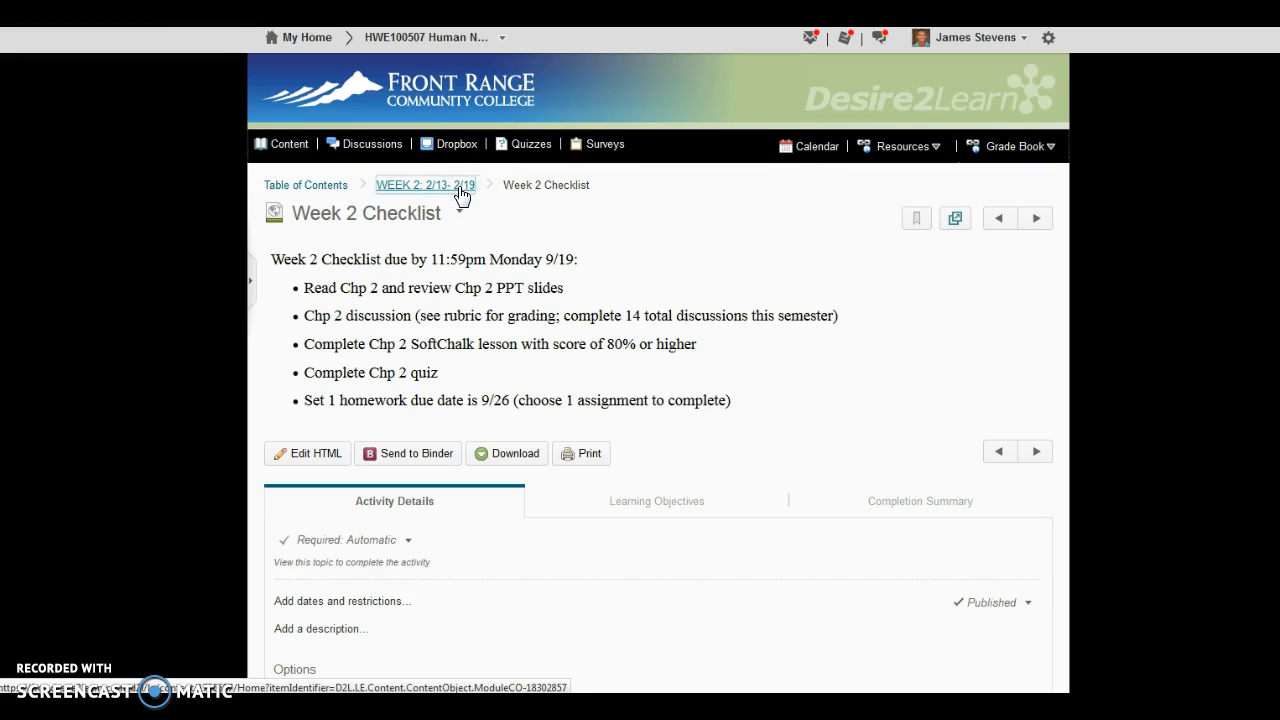
scroll(618, 480, "down", 2)
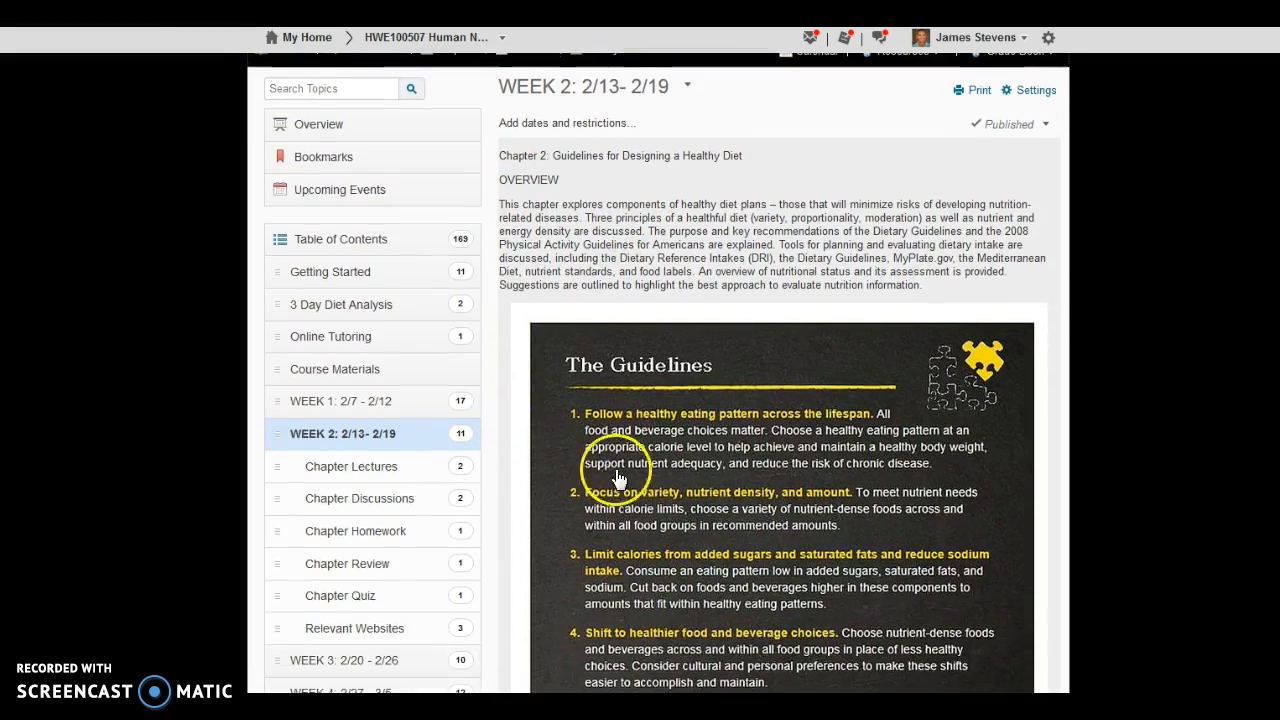
scroll(618, 480, "down", 20)
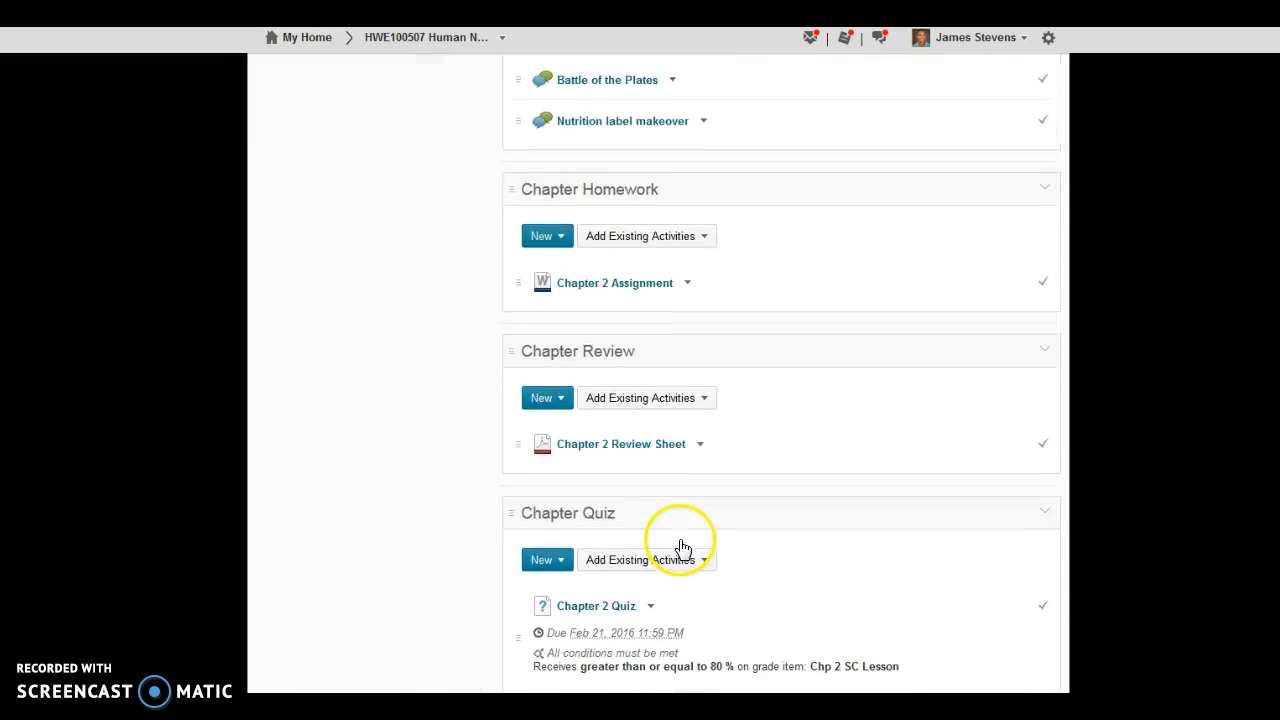
scroll(683, 548, "down", 7)
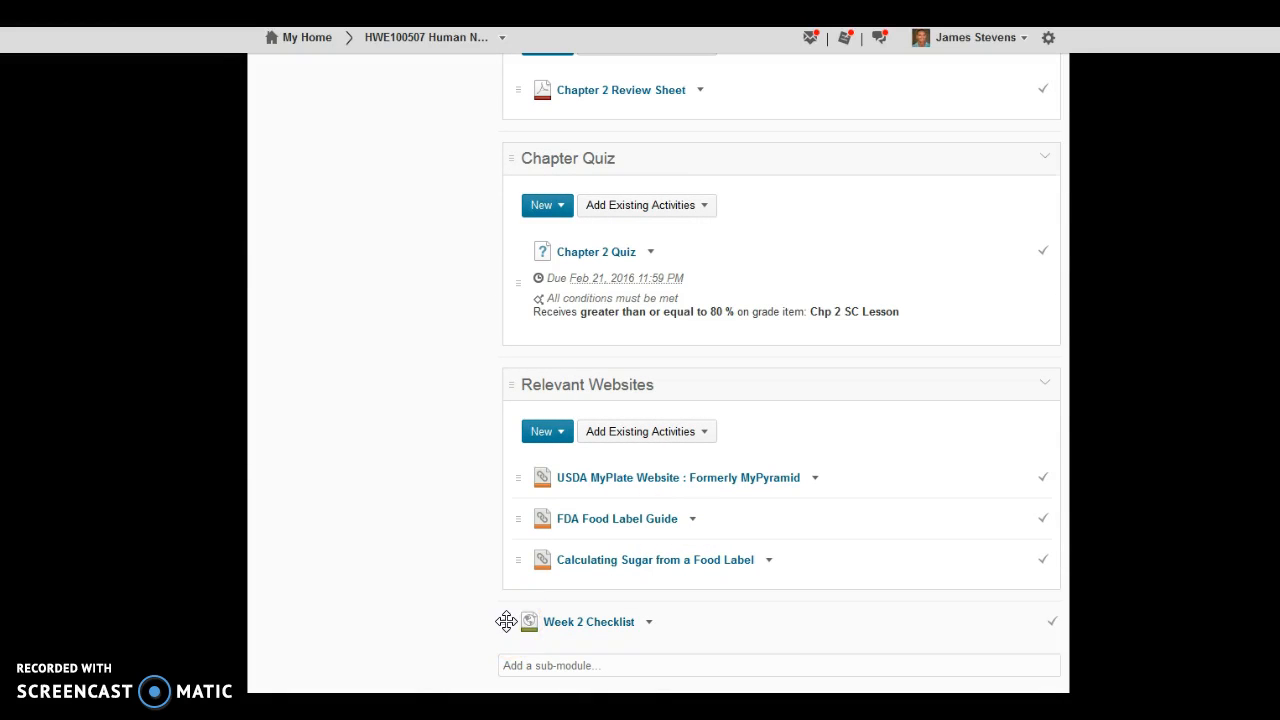
left_click_drag(506, 621, 523, 271)
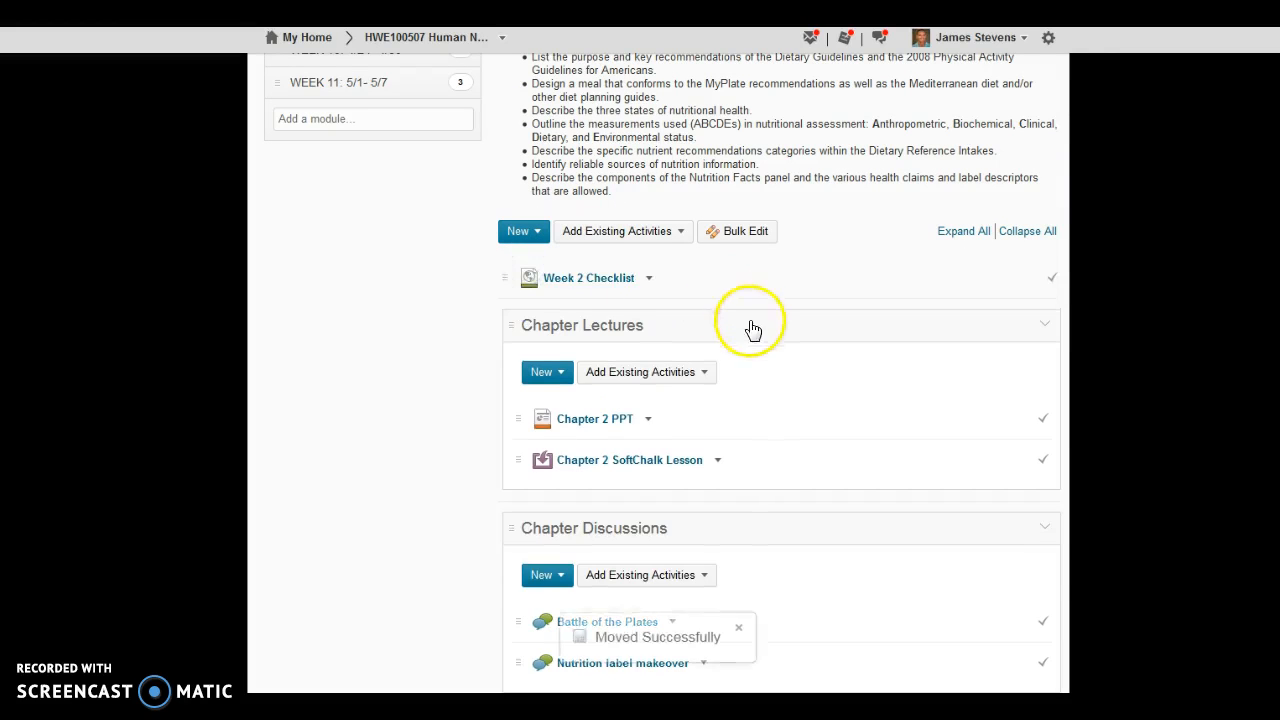
Step: Review the Week 2 module from its title and description through the learning objectives to the placement of the Week 2 Checklist
scroll(751, 340, "up", 6)
scroll(760, 348, "up", 4)
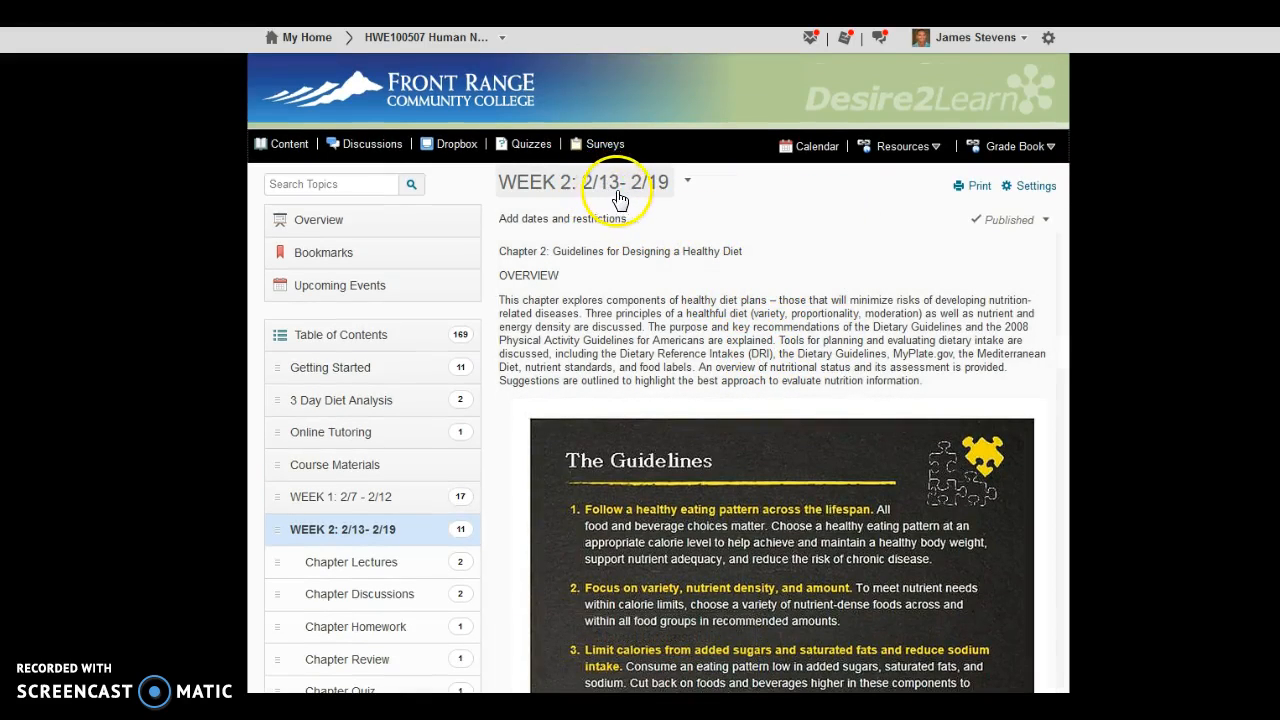
scroll(680, 293, "down", 1)
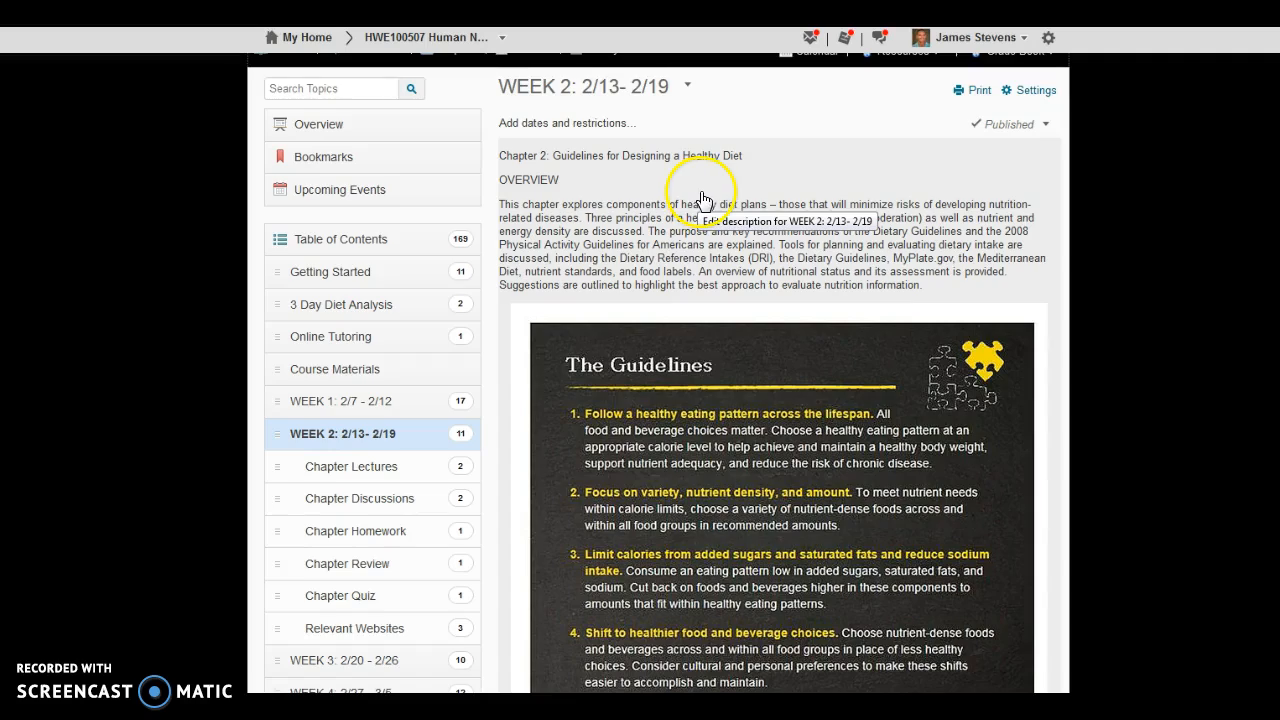
scroll(703, 198, "down", 4)
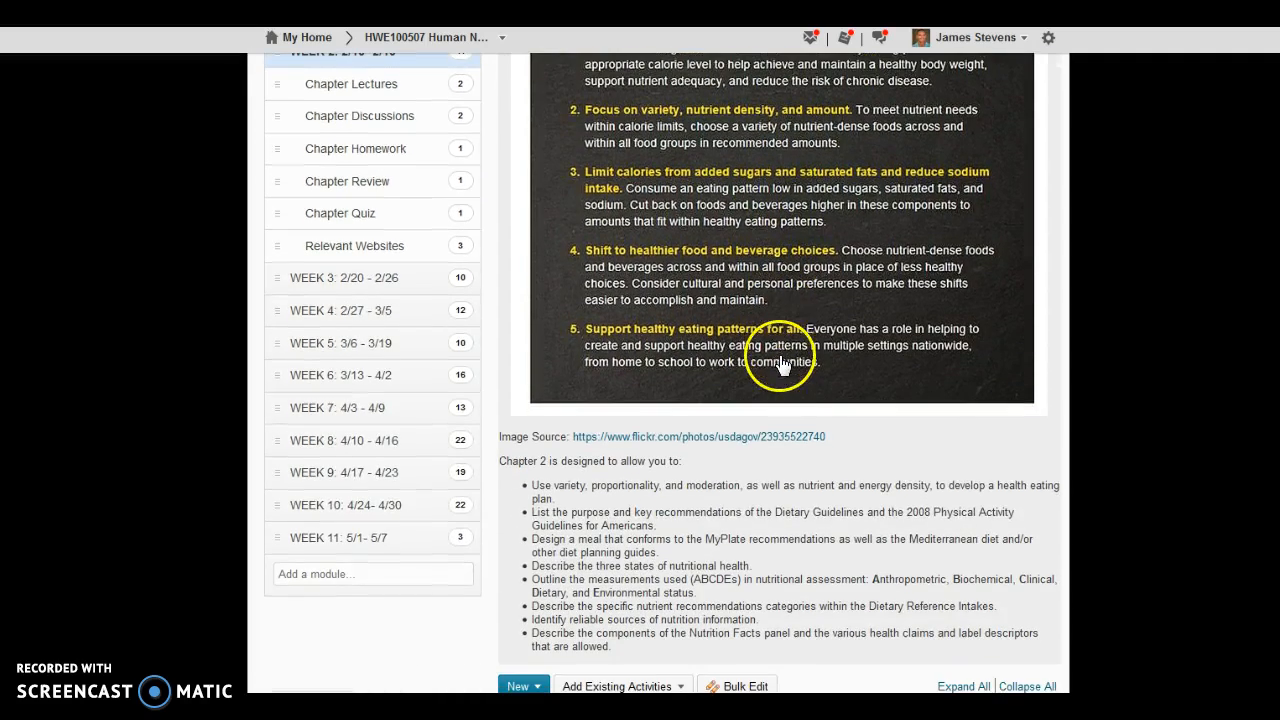
scroll(766, 485, "down", 1)
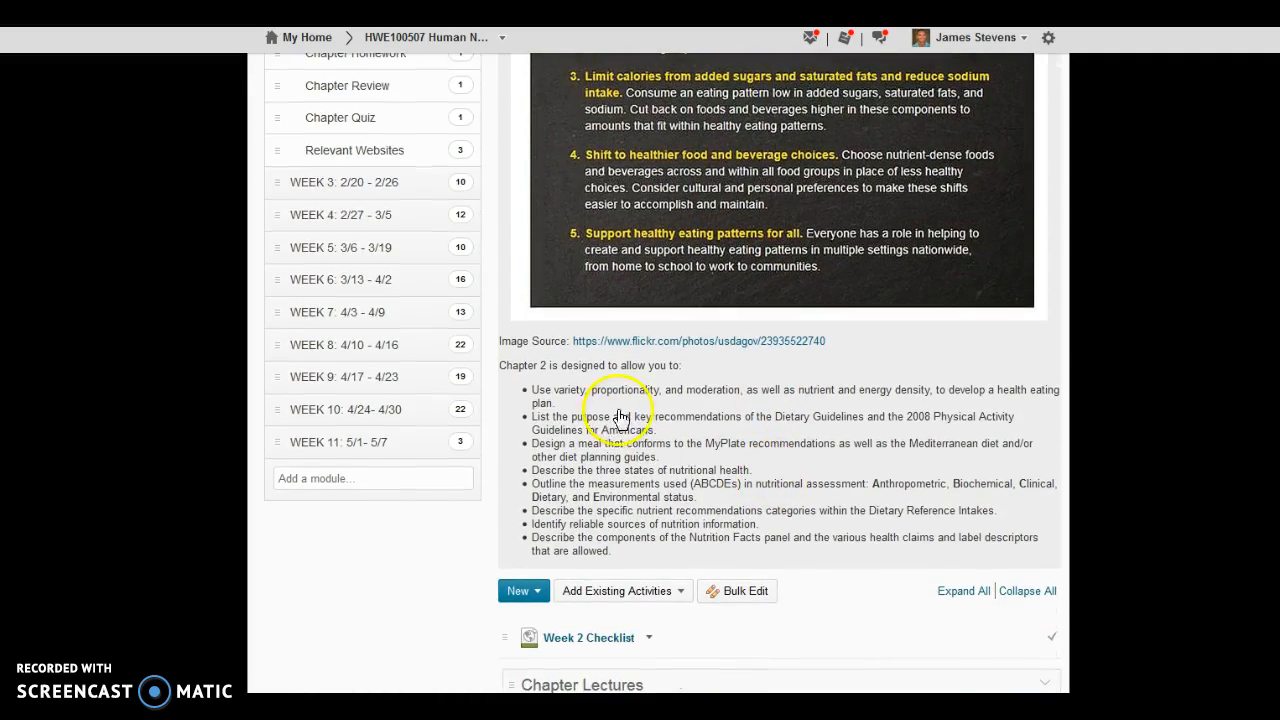
scroll(690, 452, "down", 2)
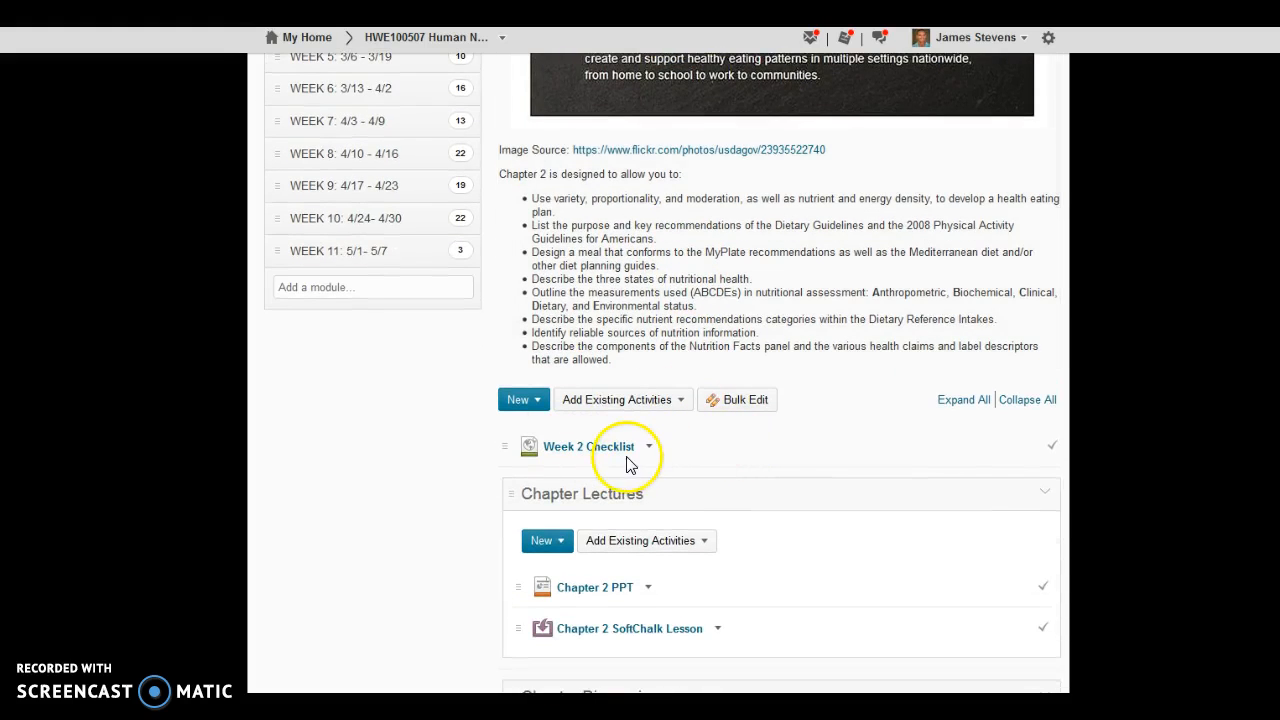
scroll(627, 465, "up", 1)
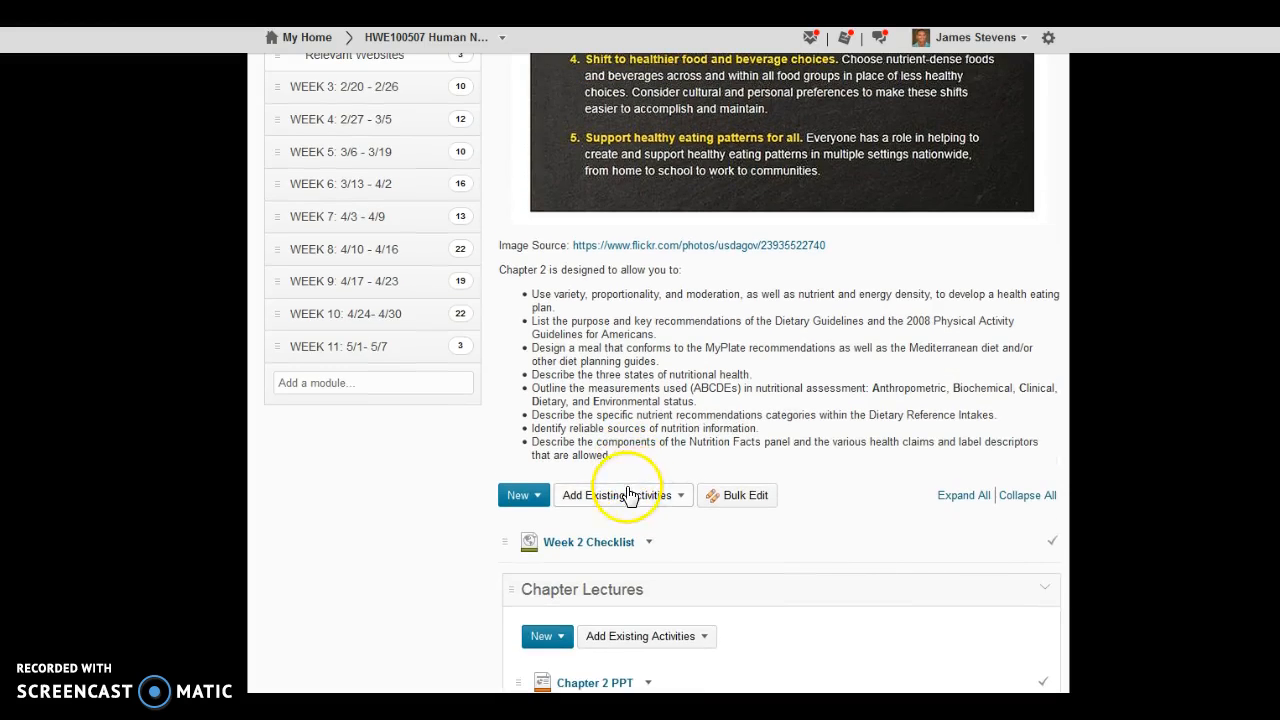
scroll(480, 500, "up", 1)
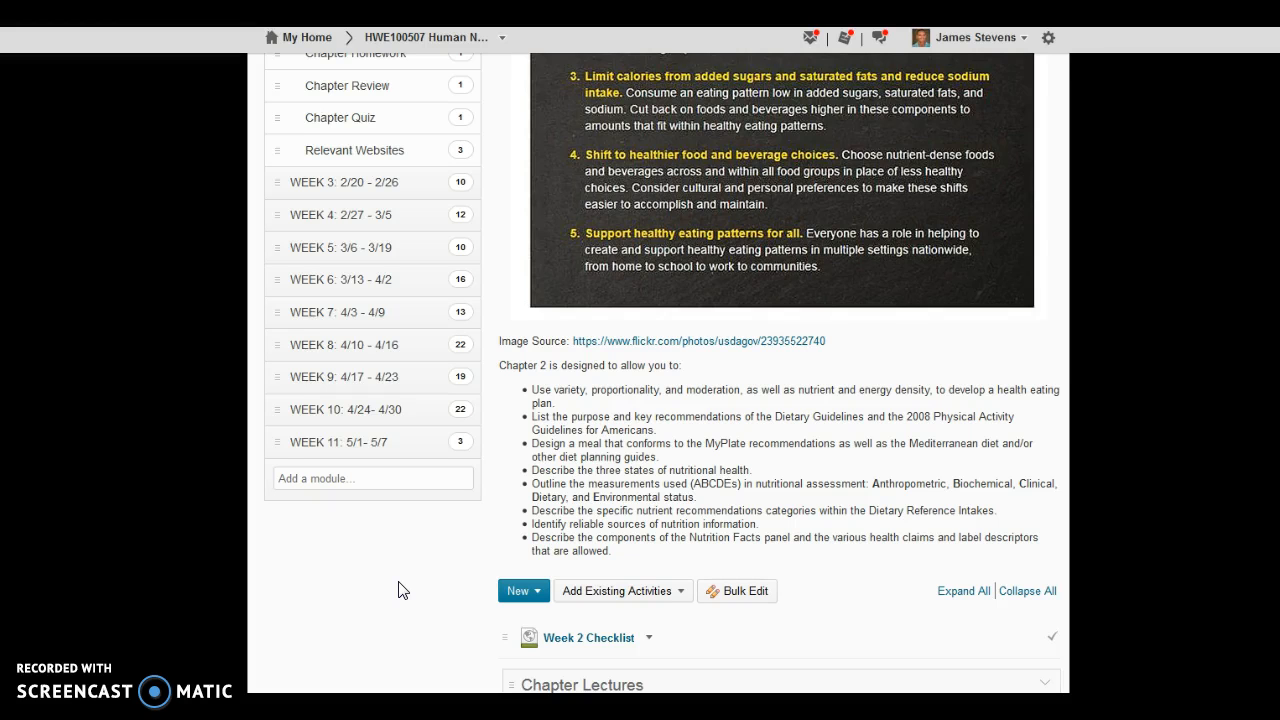
scroll(634, 491, "up", 5)
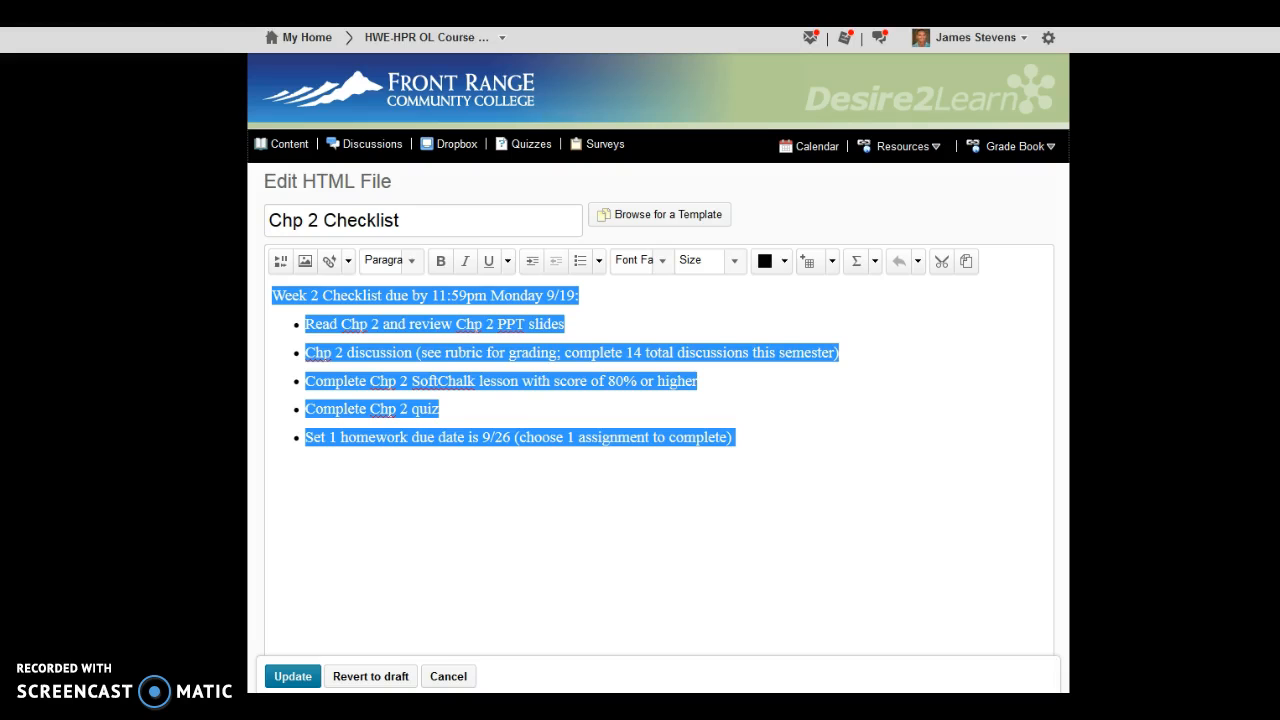
Step: Leave the Chp 2 Checklist editor and open the content area of the HWE-HPR OL Course Quality Guidelines course
left_click(430, 40)
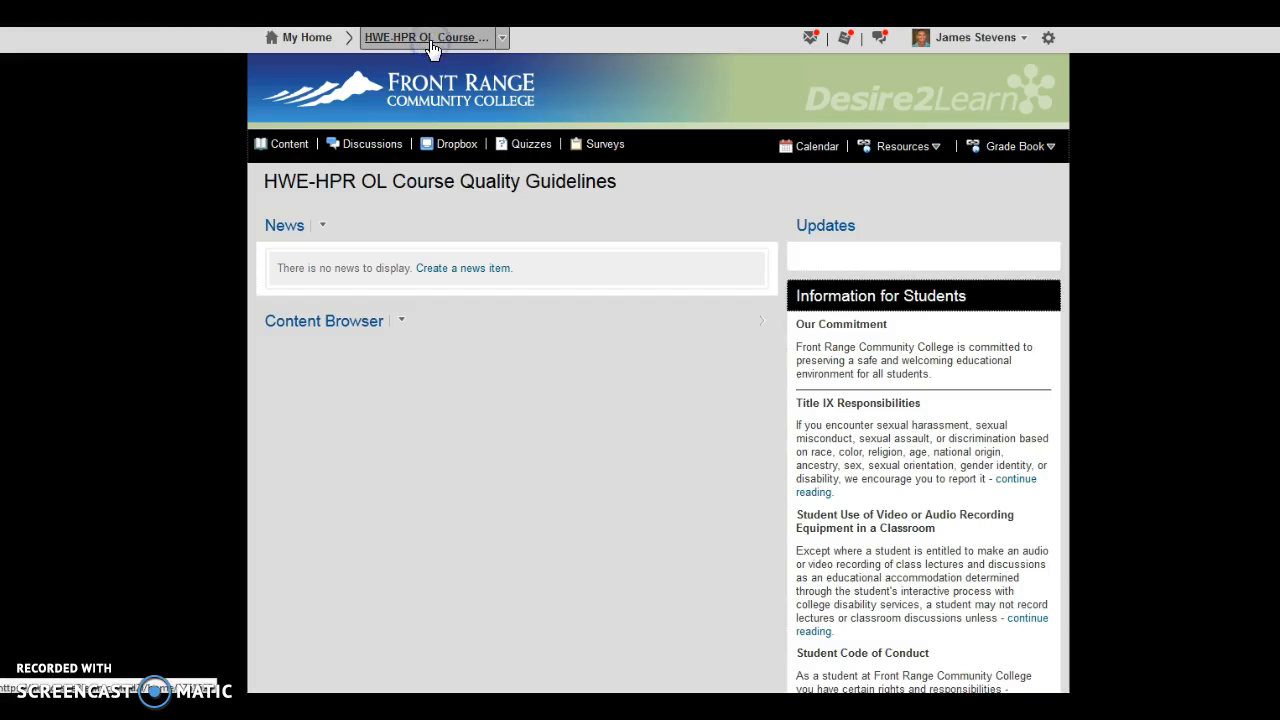
left_click(290, 146)
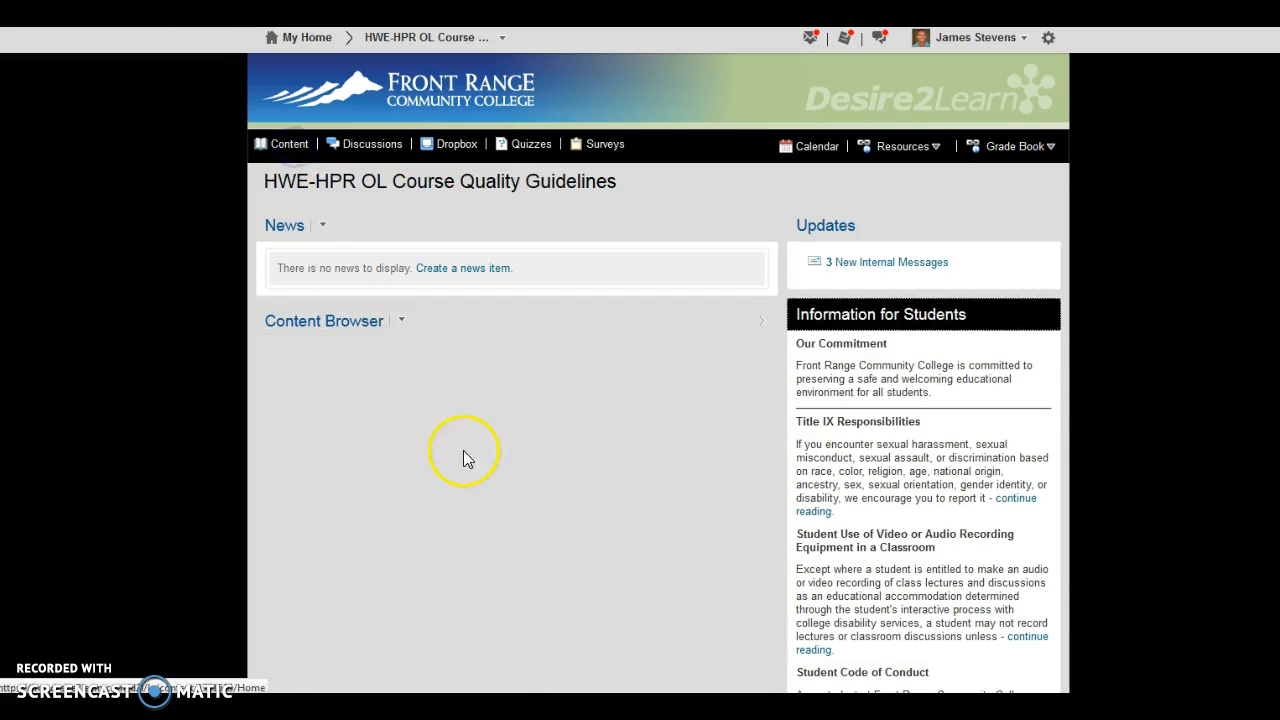
scroll(429, 423, "down", 3)
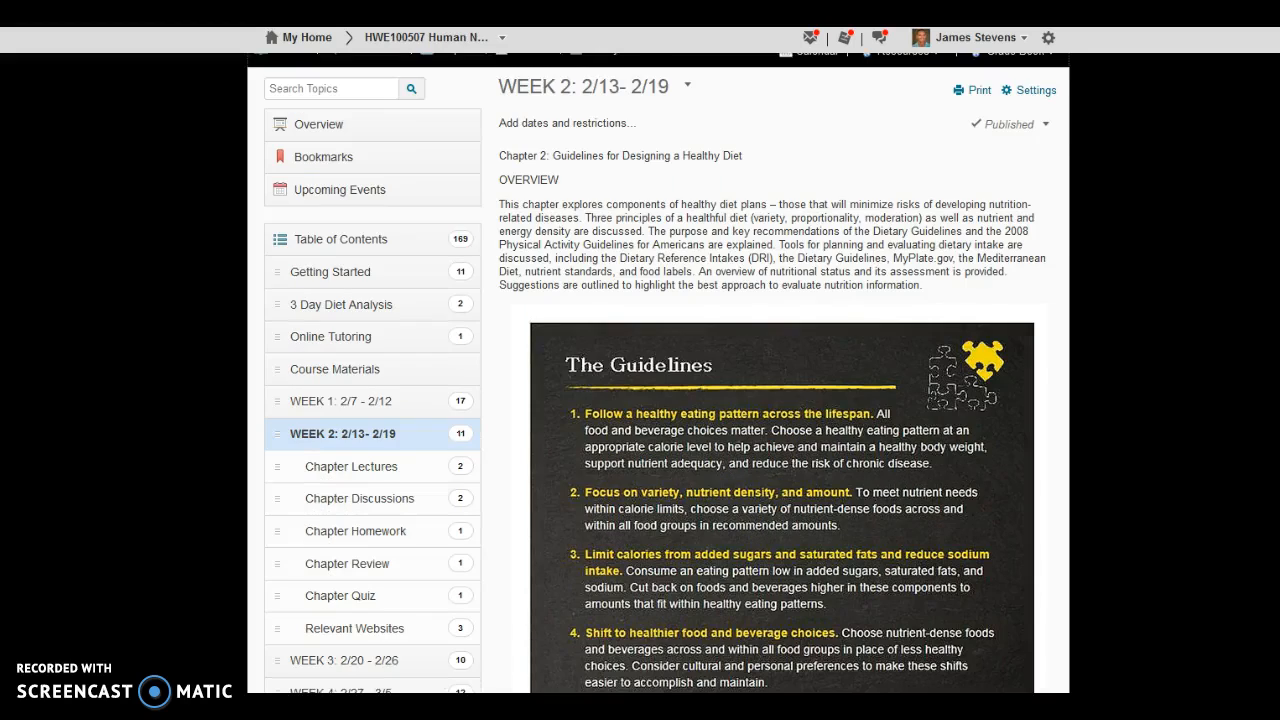
scroll(425, 505, "down", 1)
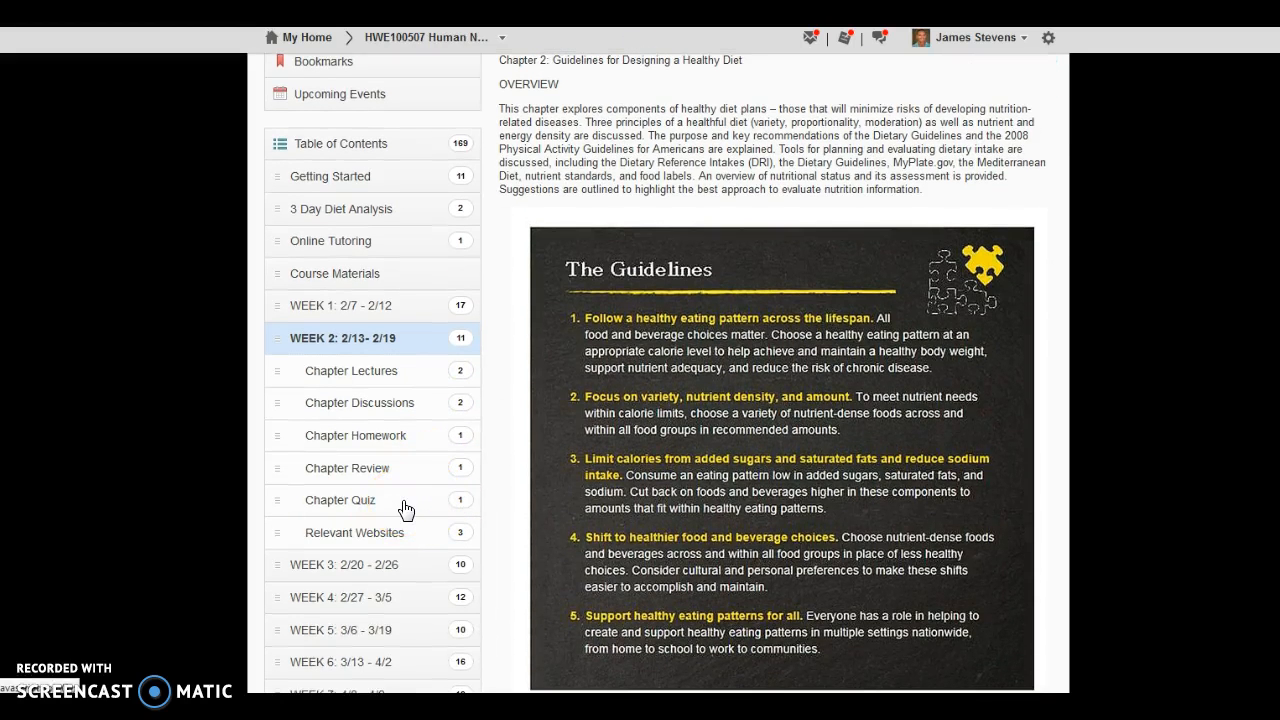
scroll(405, 510, "down", 3)
scroll(425, 540, "up", 4)
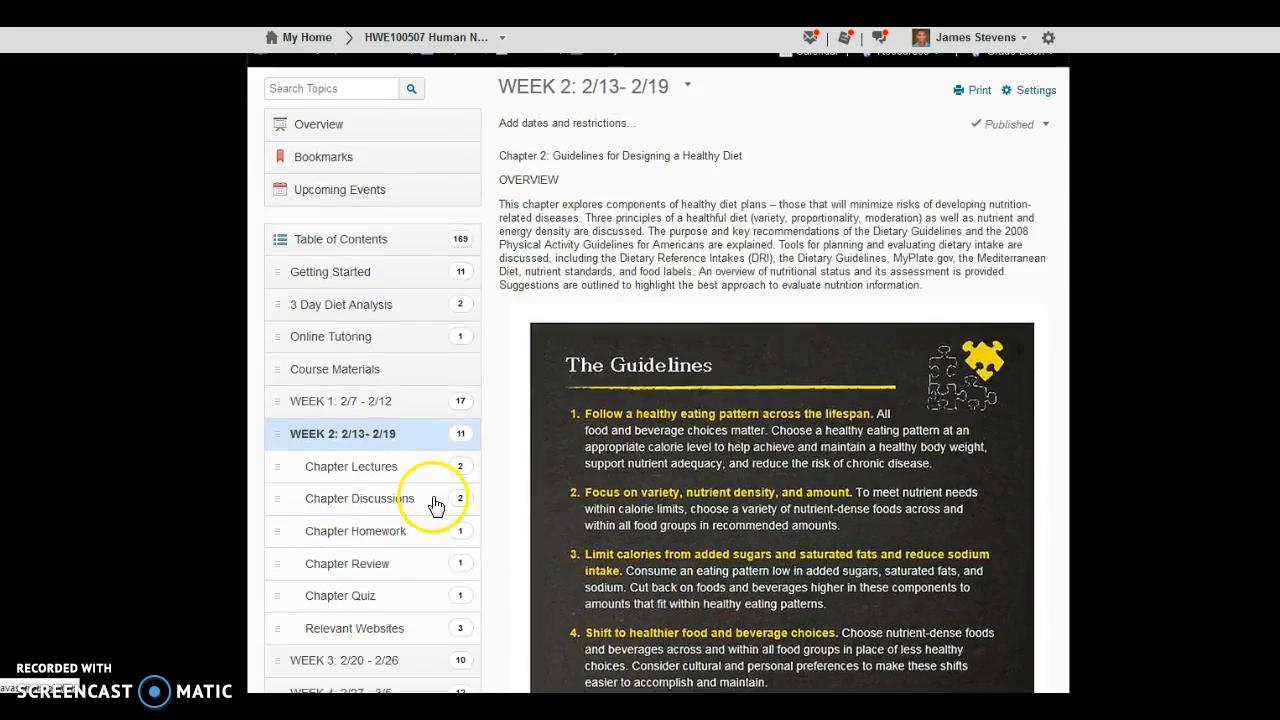
scroll(436, 505, "up", 1)
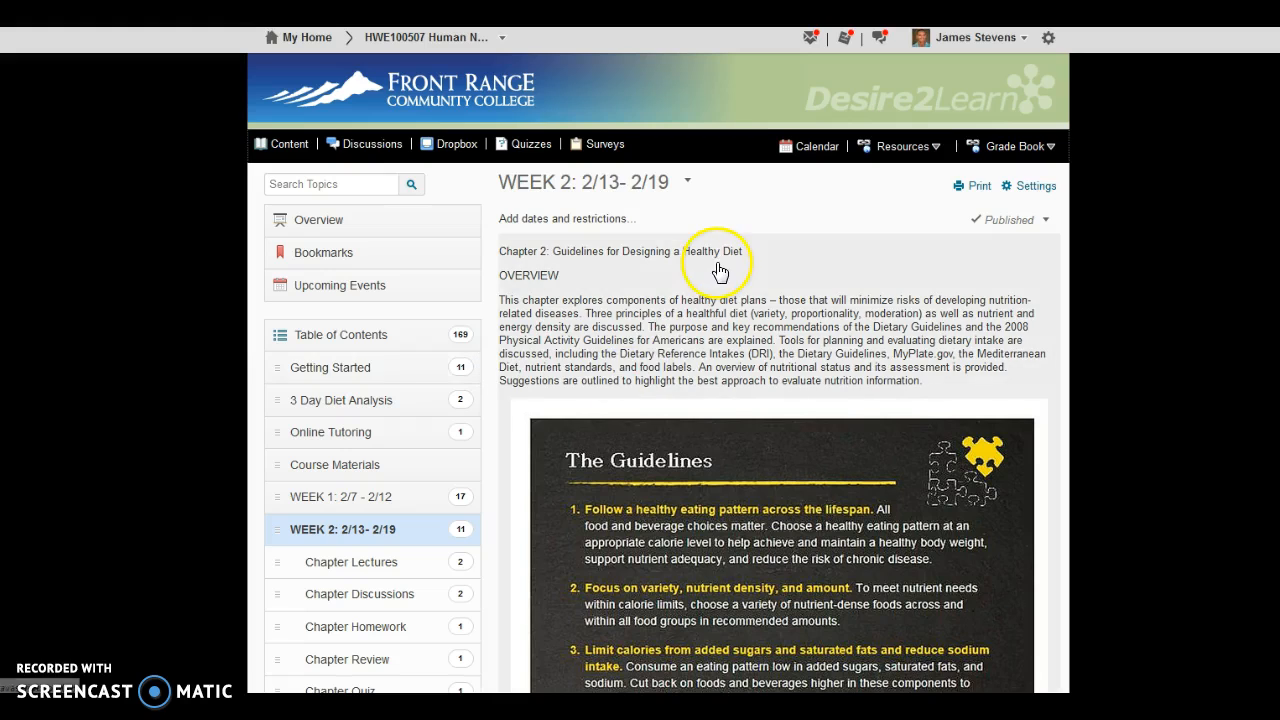
scroll(697, 300, "down", 5)
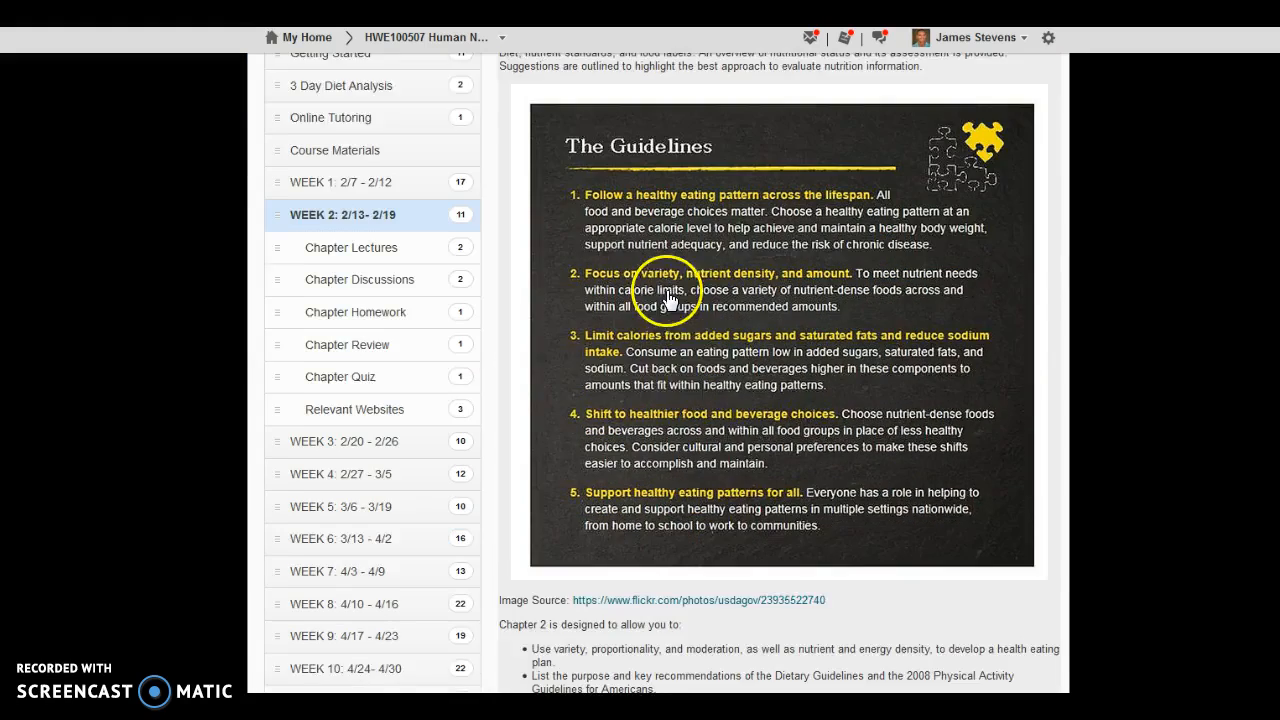
scroll(660, 470, "down", 1)
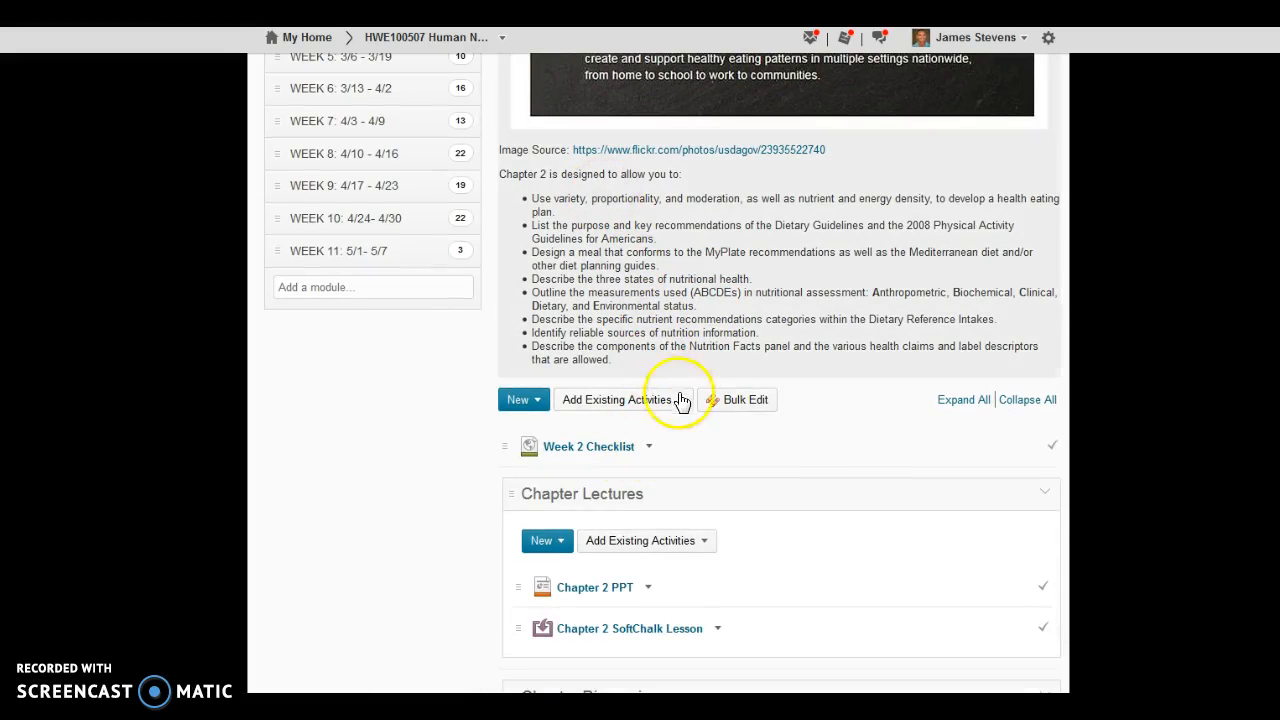
left_click(540, 400)
left_click(551, 463)
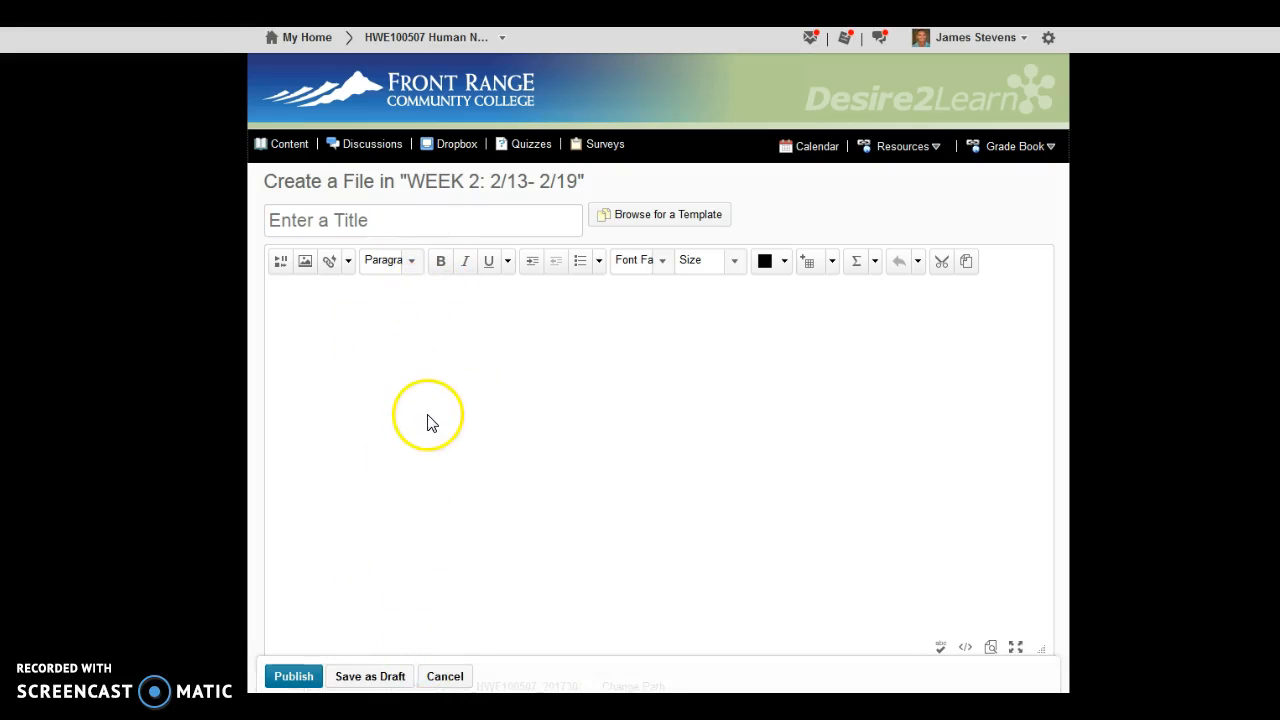
left_click(445, 677)
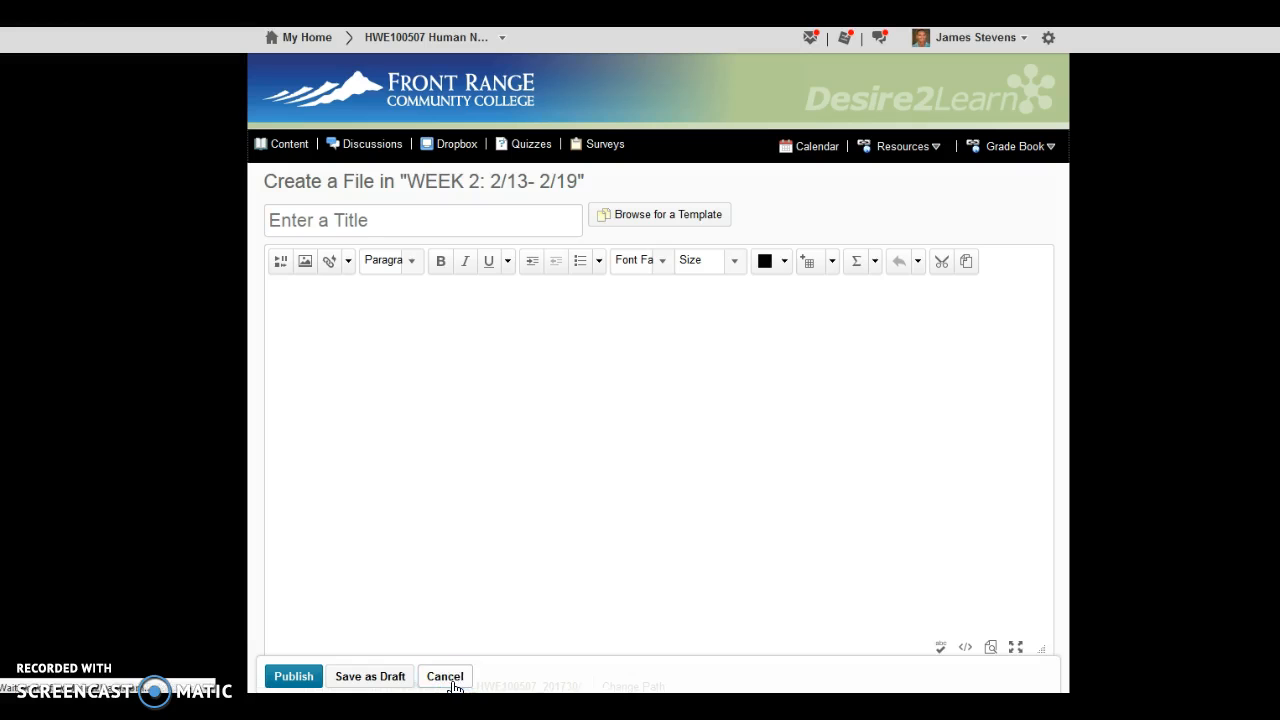
scroll(620, 352, "down", 3)
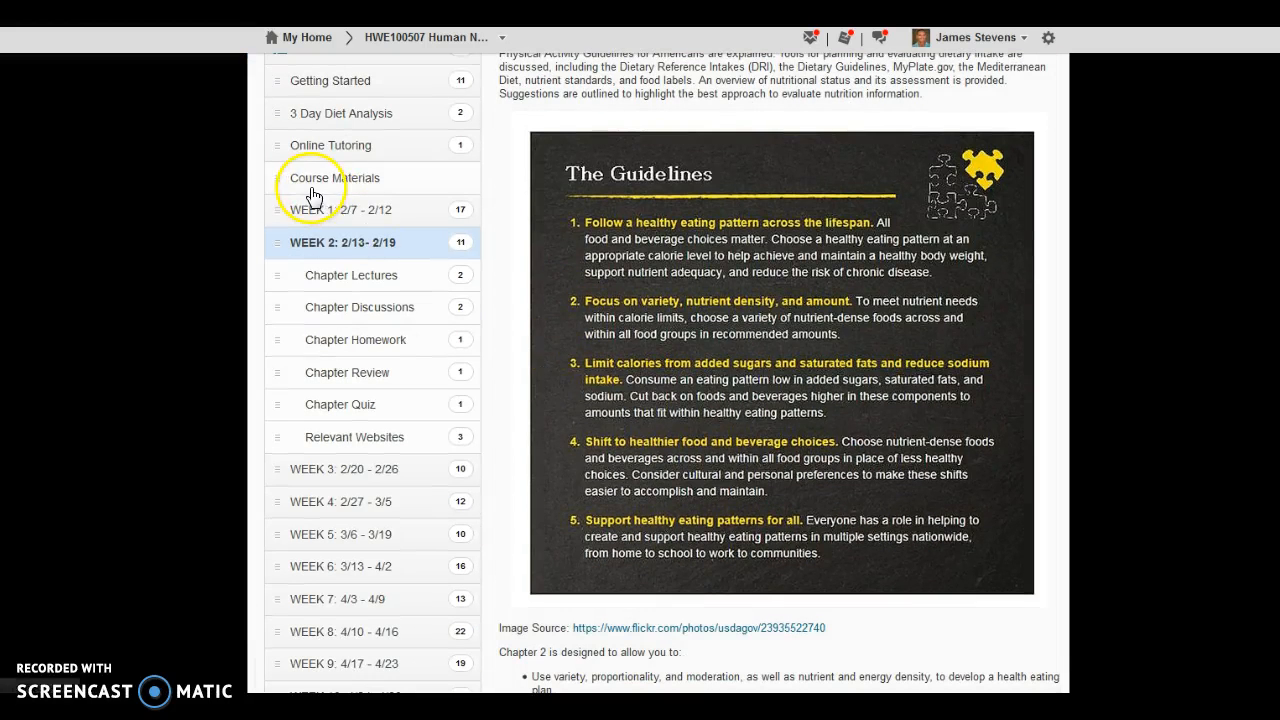